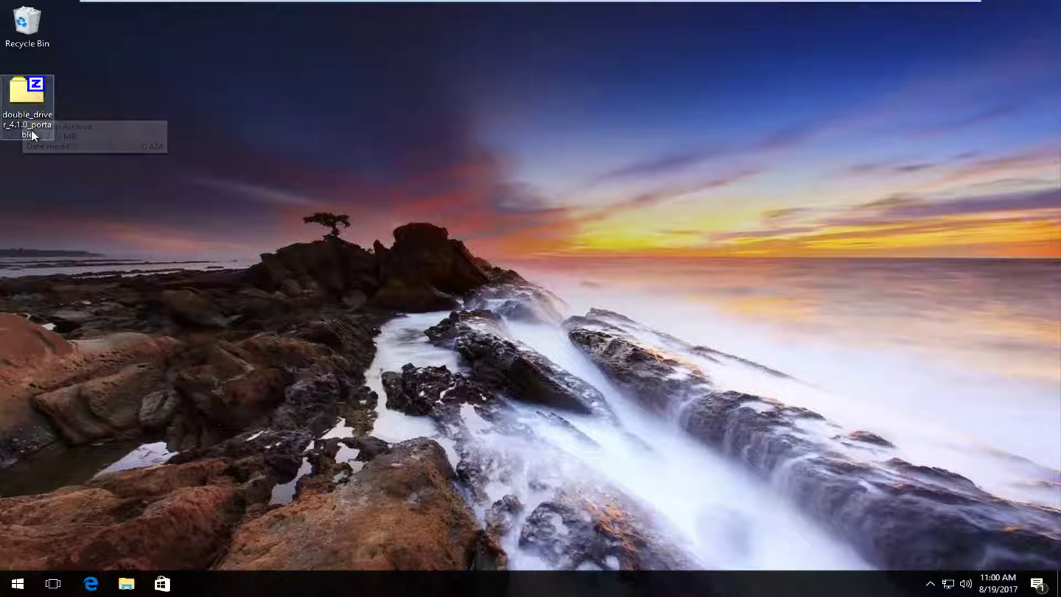
Step: Open the double_driver zip in 7-Zip, drag its Double Driver folder onto the desktop, and close 7-Zip
left_click(28, 102)
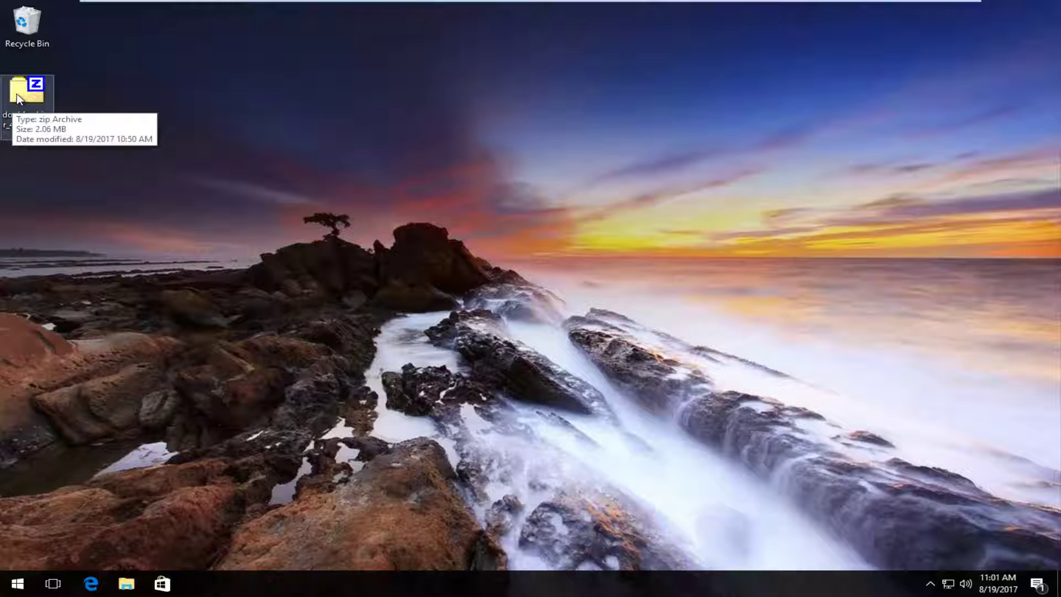
left_click(44, 98)
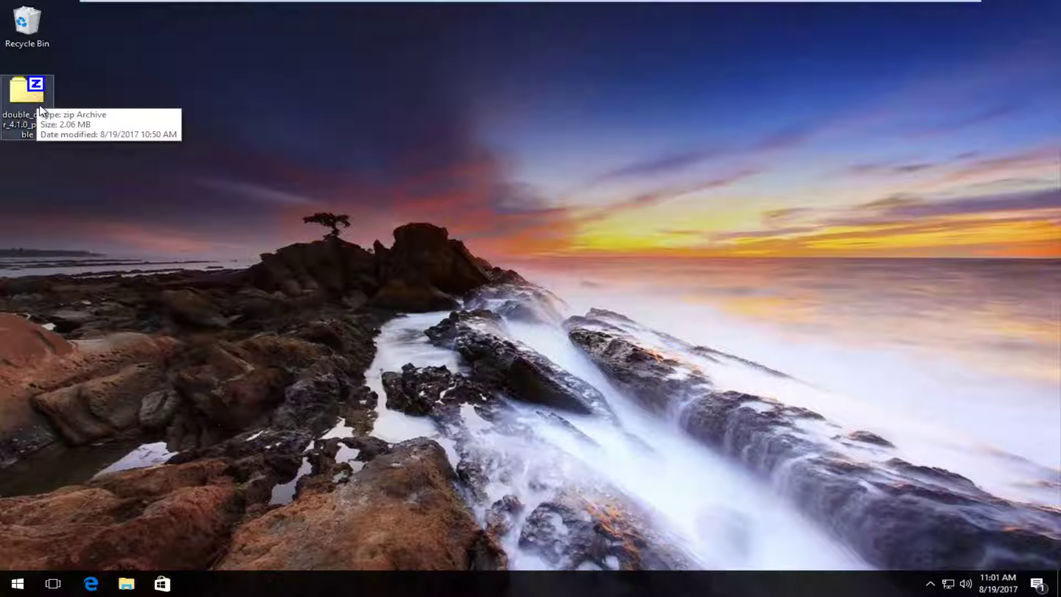
double_click(39, 102)
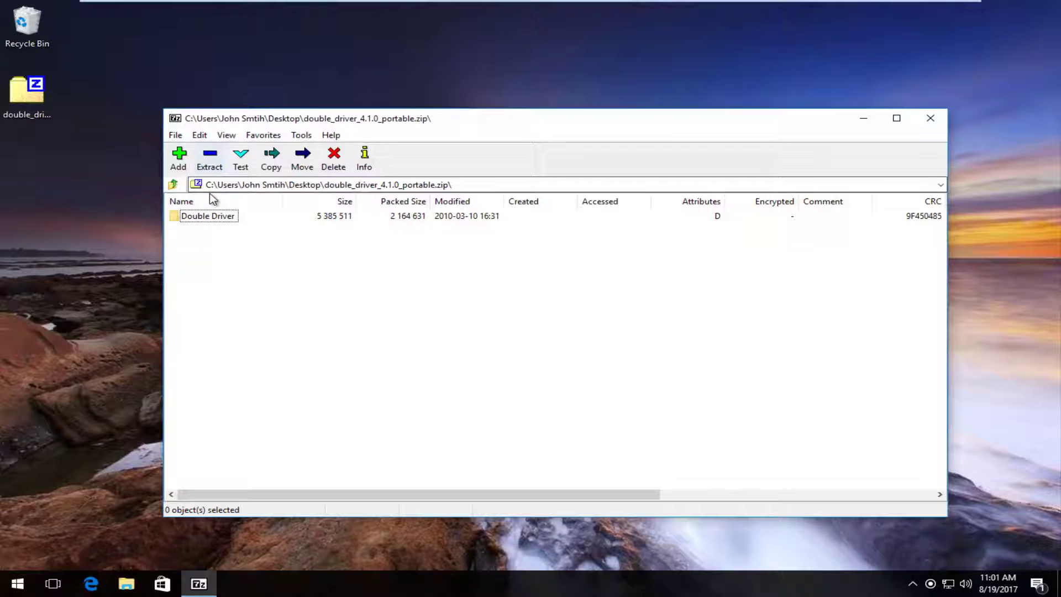
left_click(199, 216)
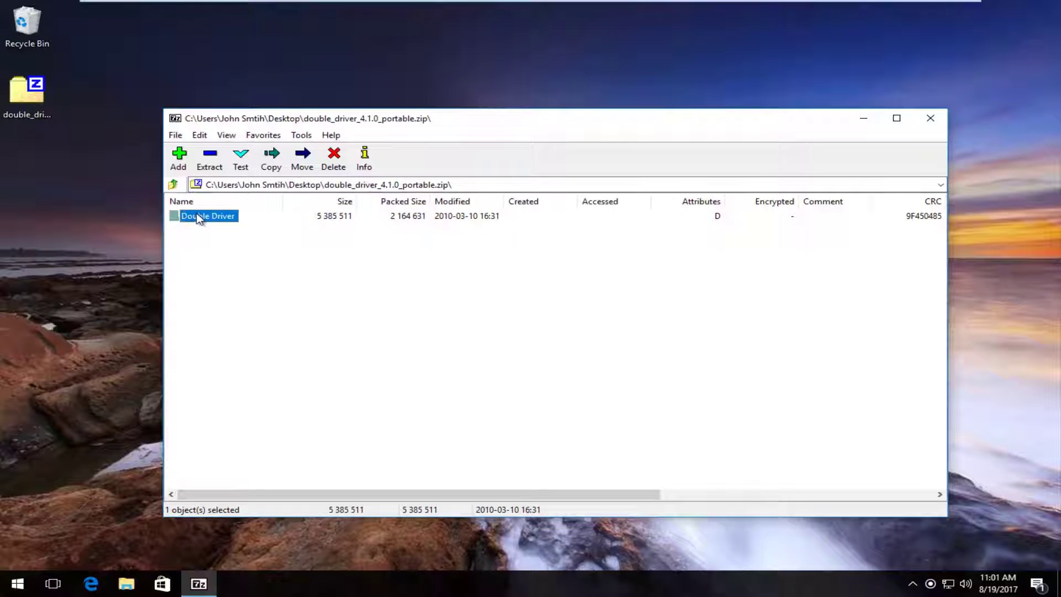
left_click_drag(199, 218, 93, 215)
left_click_drag(38, 193, 56, 182)
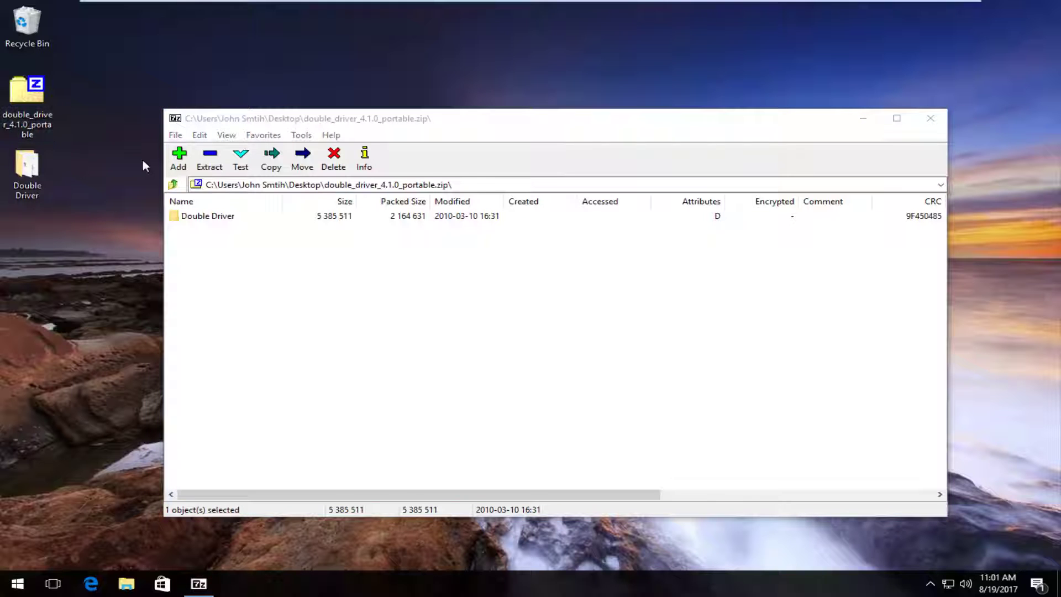
left_click(930, 118)
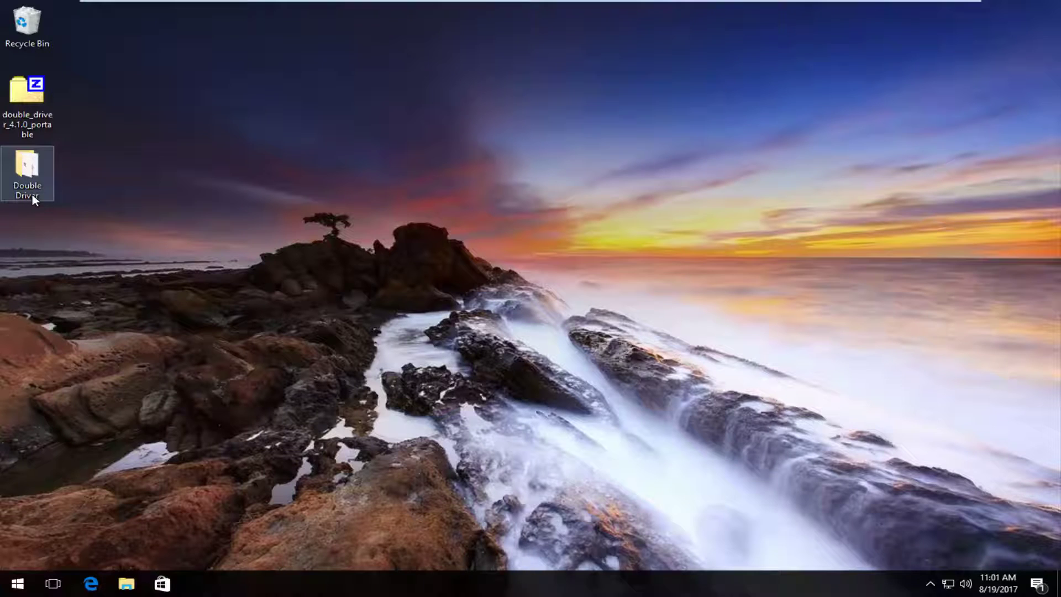
Step: Launch dd from the extracted Double Driver folder as administrator, approve UAC, and close the folder window
double_click(25, 171)
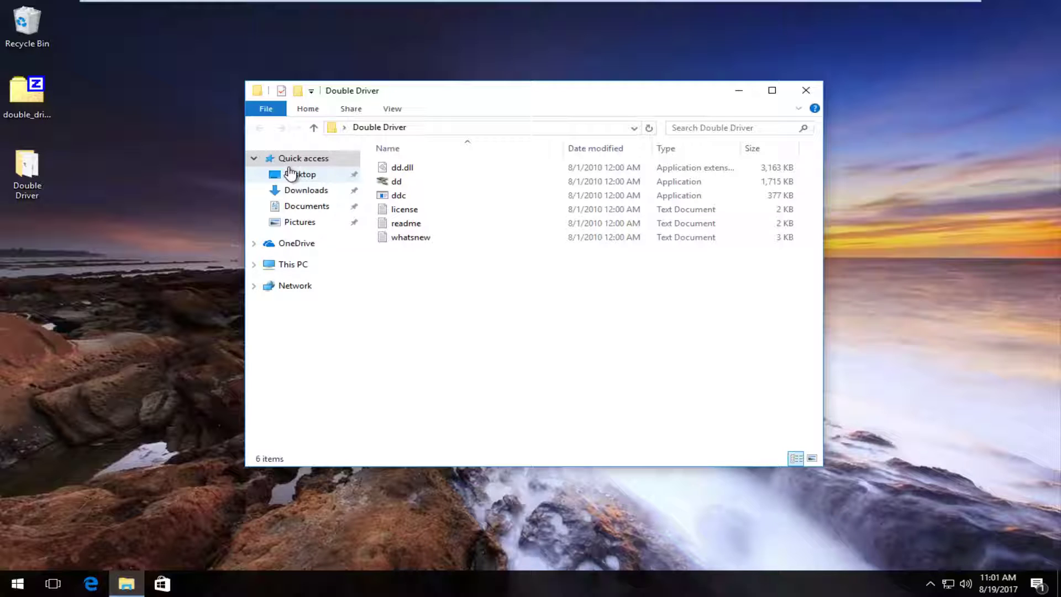
right_click(394, 182)
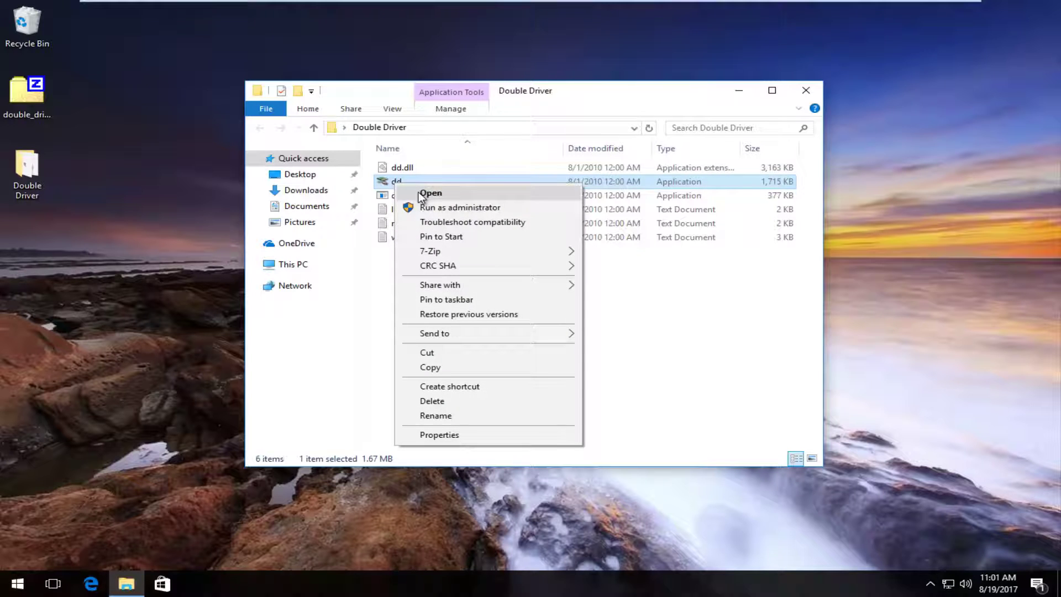
left_click(446, 207)
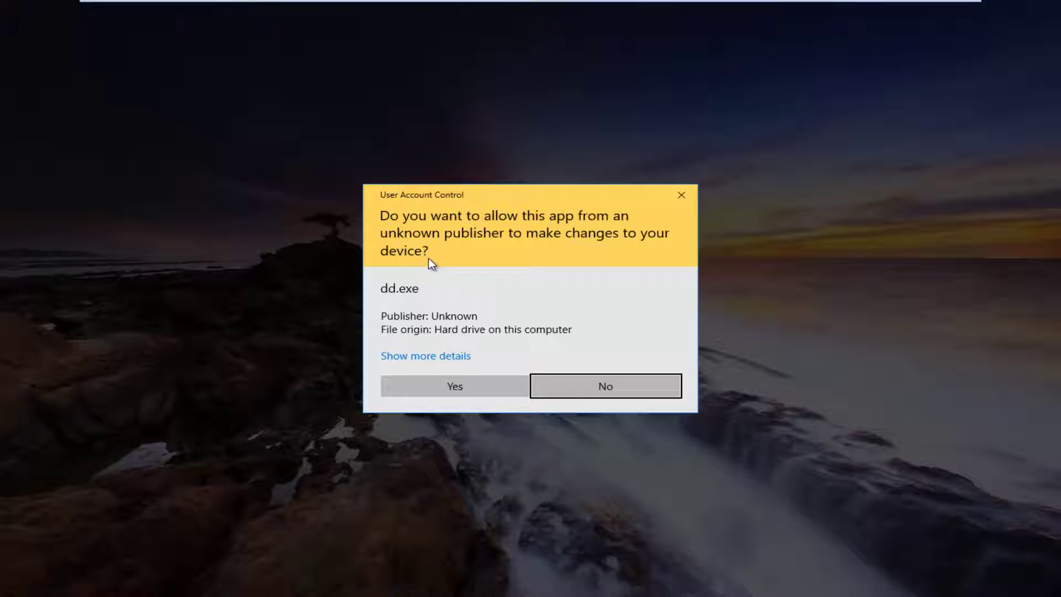
left_click(429, 391)
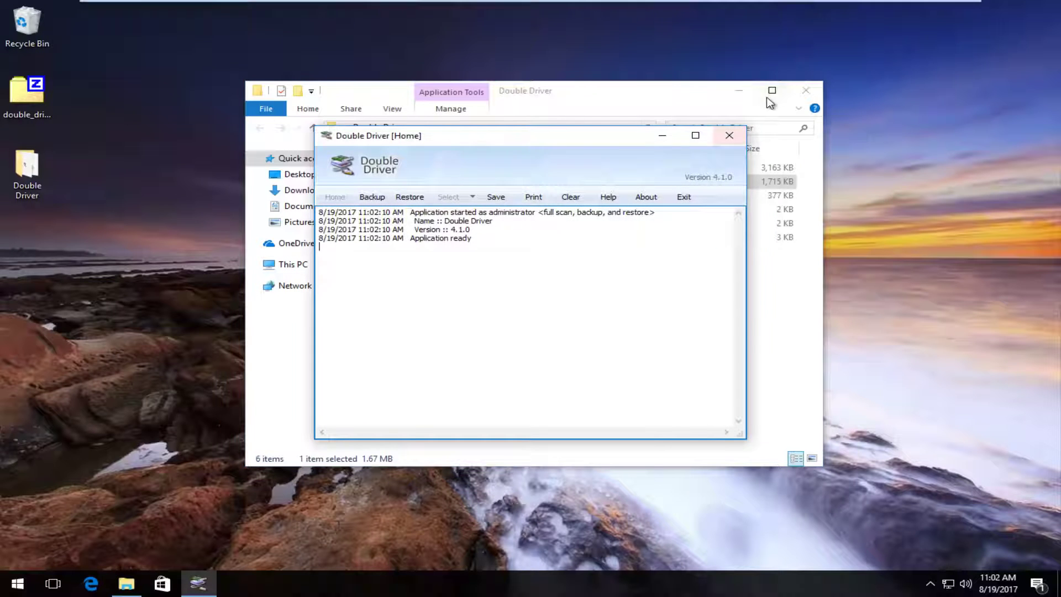
left_click(717, 89)
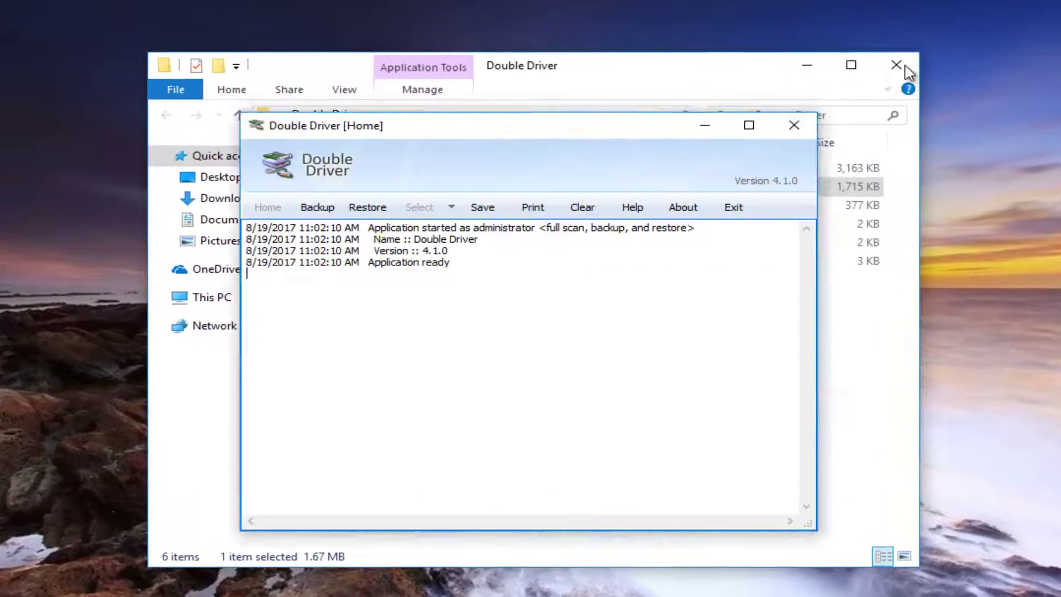
left_click(905, 65)
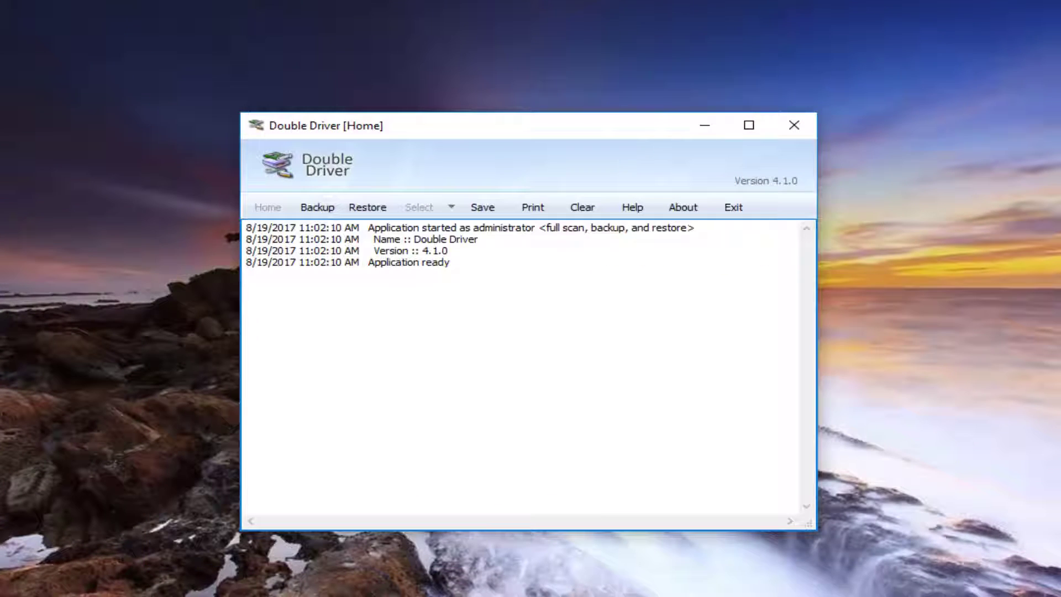
Step: Focus the Double Driver window and switch to its Backup page
left_click(15, 174)
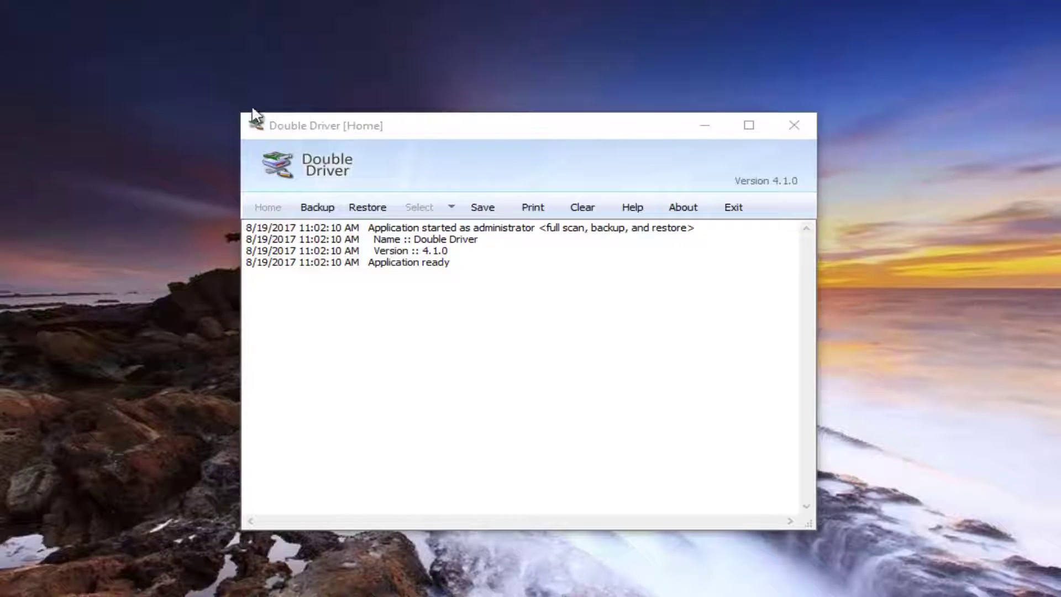
left_click(389, 128)
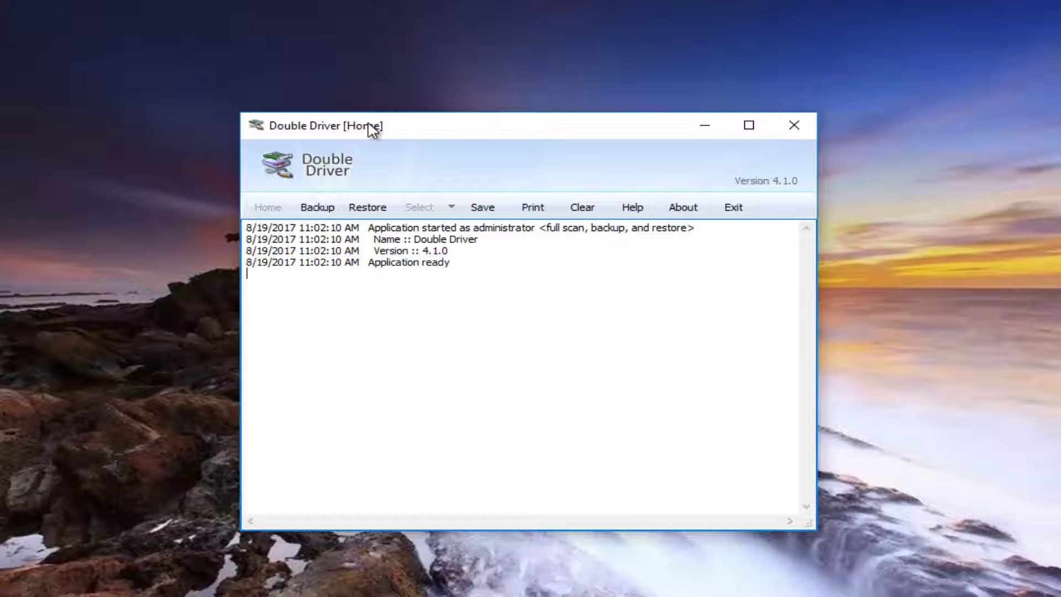
left_click(323, 213)
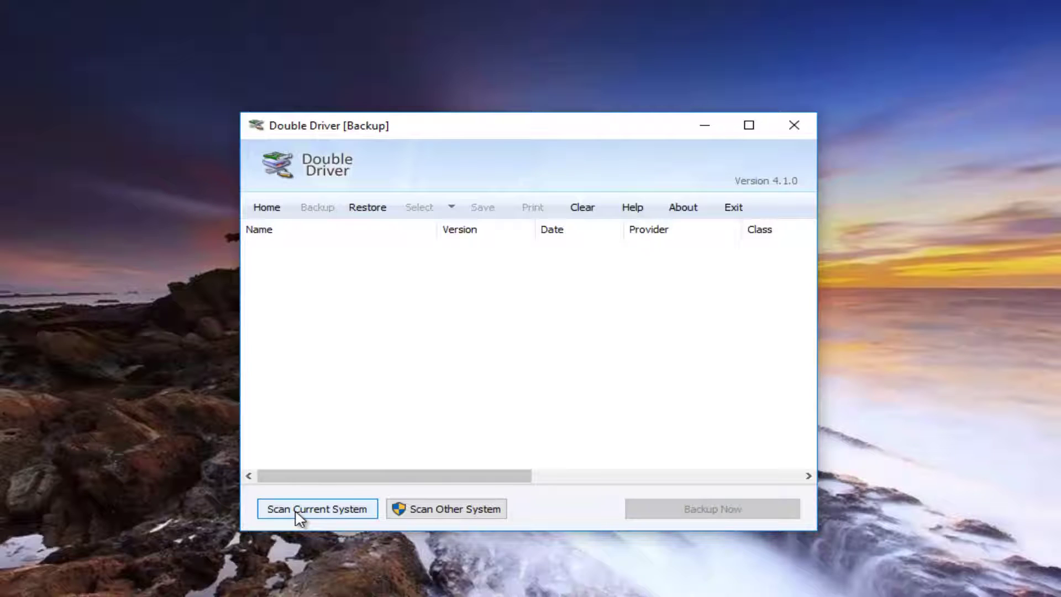
Step: Scan the current system for drivers and tick all of them with Select > All
left_click(322, 511)
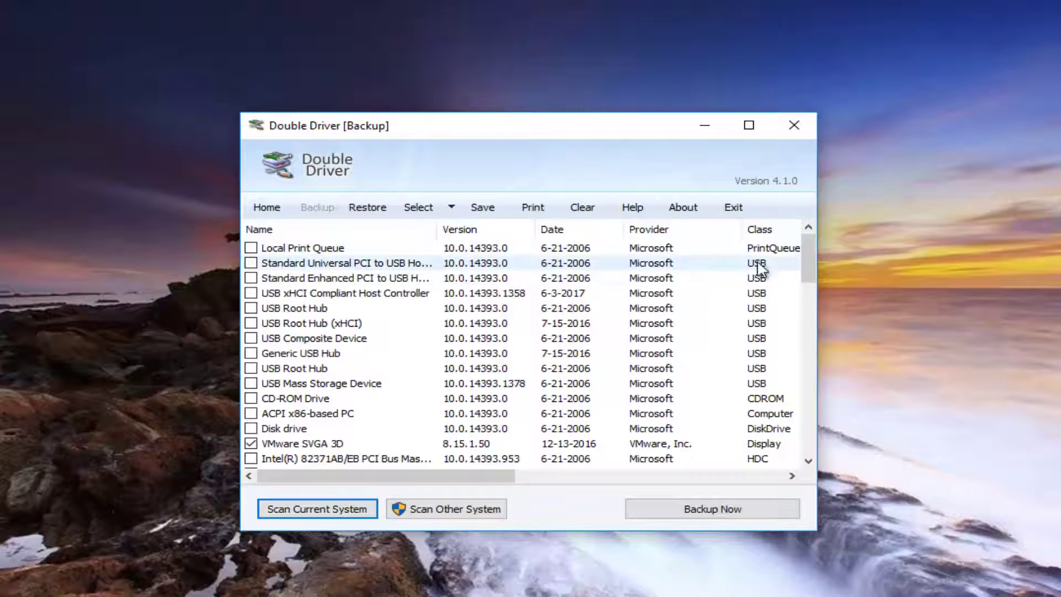
mouse_move(809, 246)
left_mouse_down()
mouse_move(816, 398)
mouse_move(800, 239)
left_mouse_up()
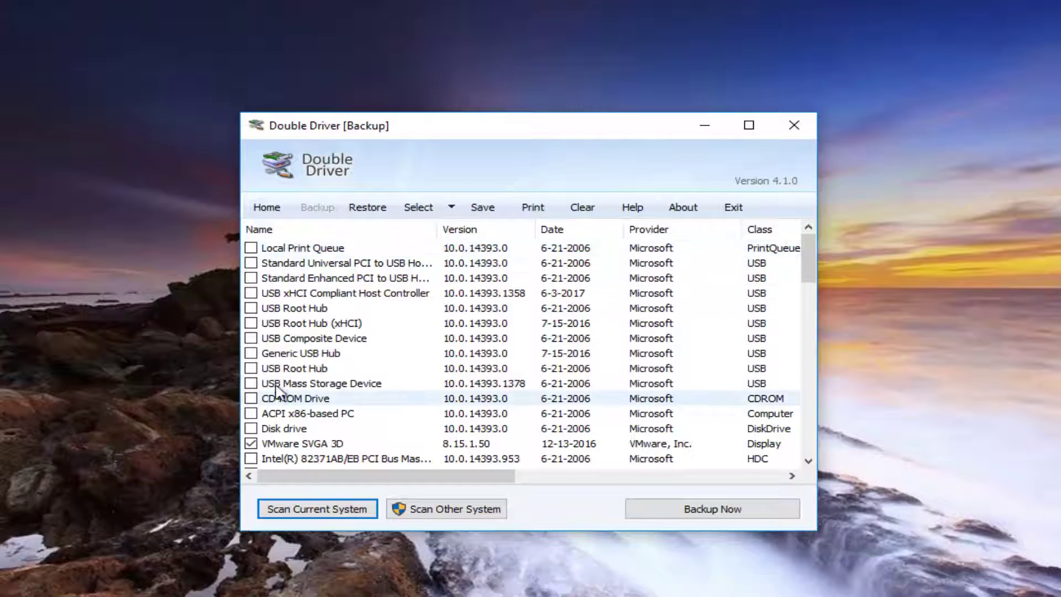
scroll(271, 339, "down", 12)
scroll(279, 342, "up", 15)
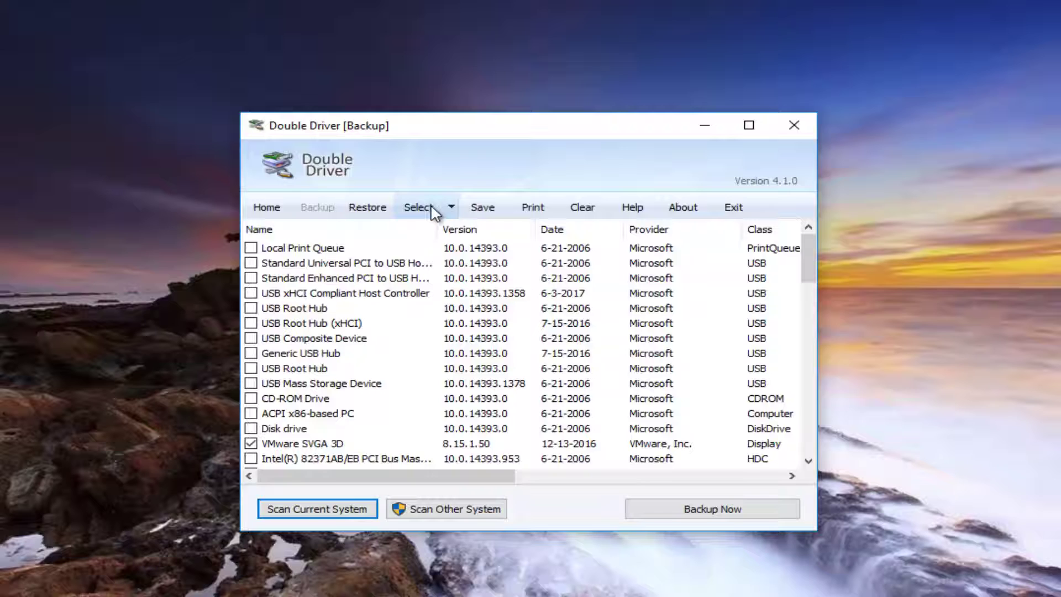
left_click(451, 209)
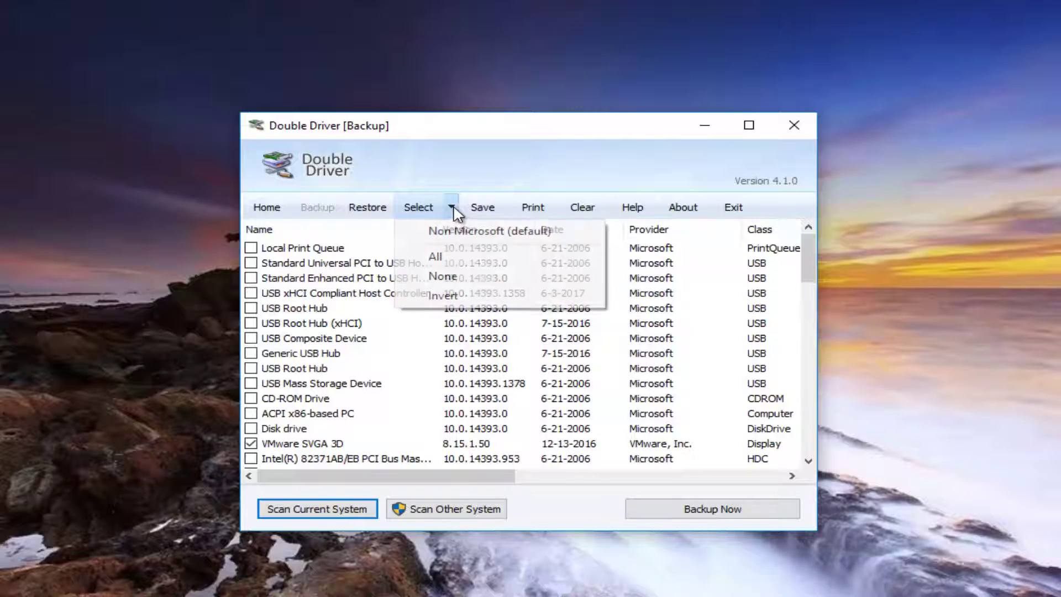
left_click(439, 259)
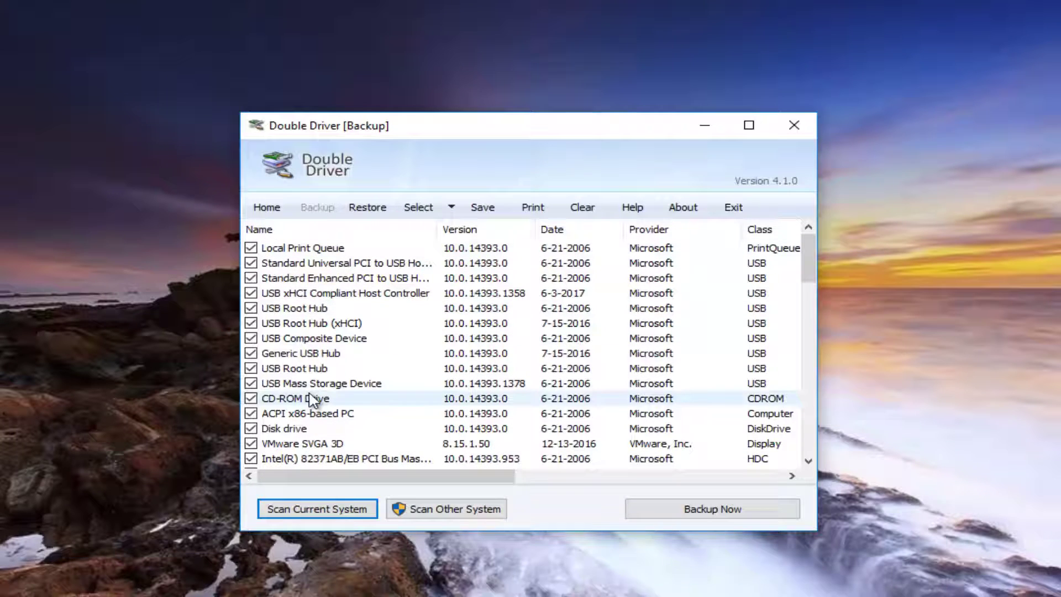
Step: Start Backup Now and set the destination to the Desktop with Structured folder output
left_click(689, 513)
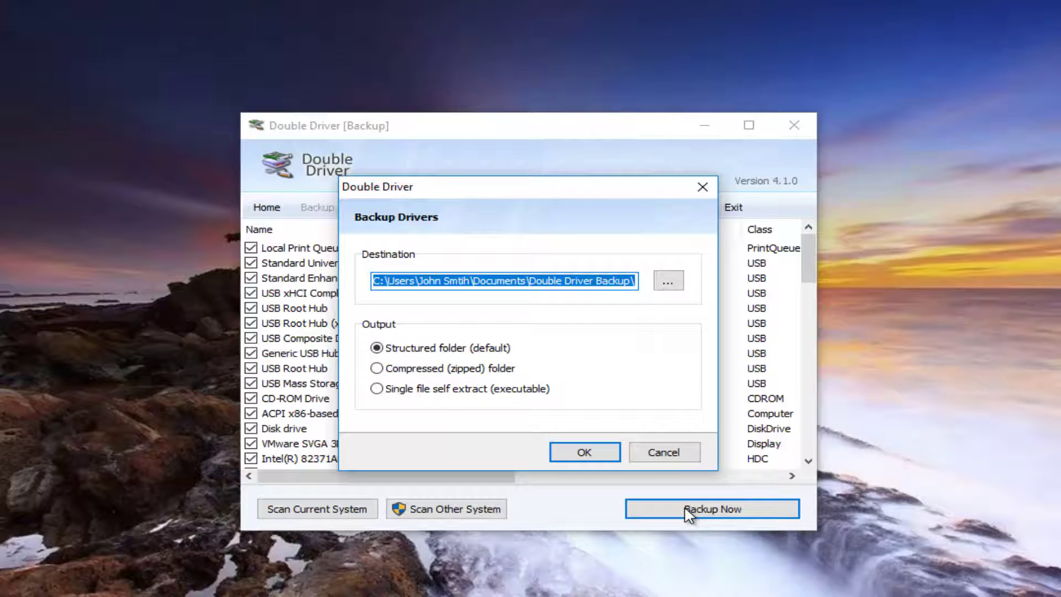
left_click(567, 282)
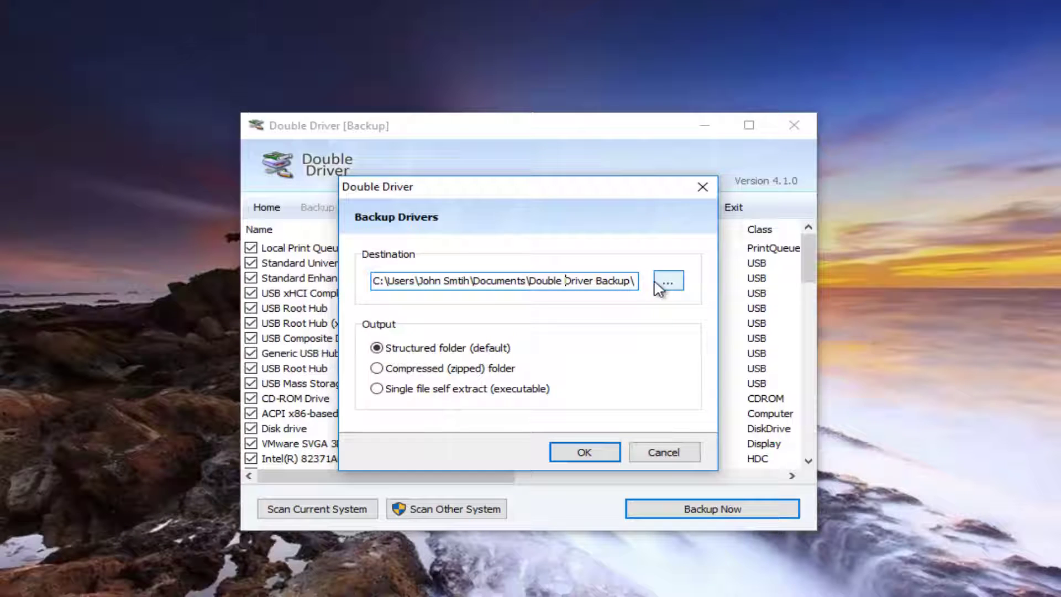
left_click_drag(384, 285, 530, 286)
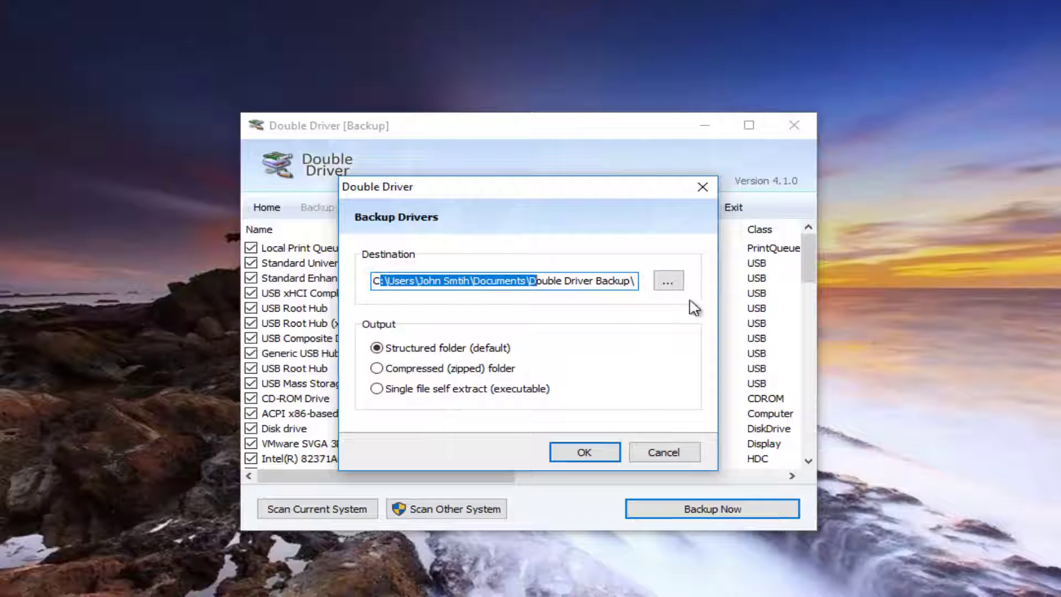
left_click(666, 281)
left_click(426, 268)
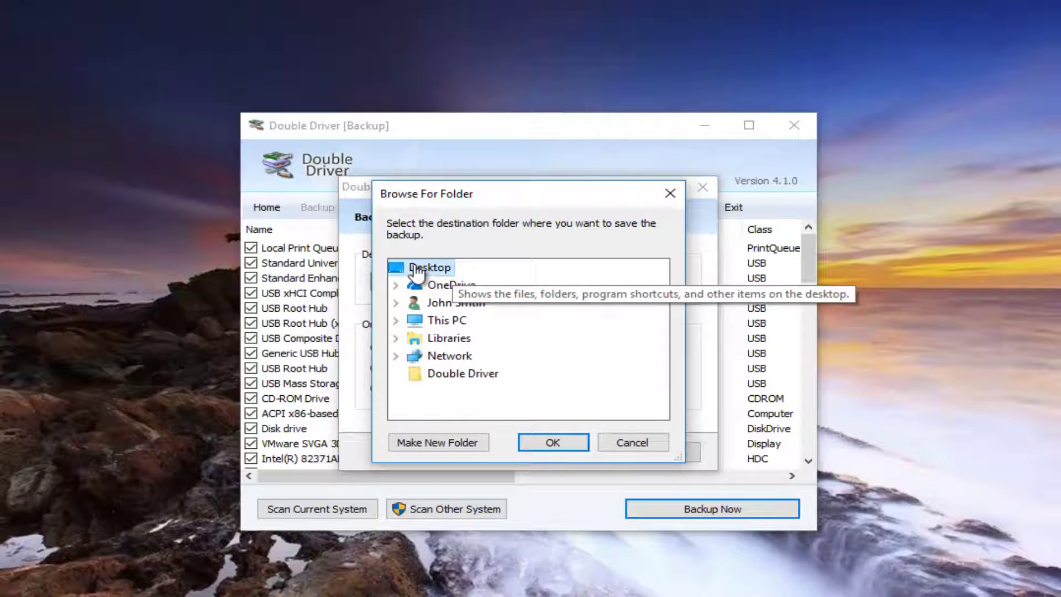
left_click(541, 445)
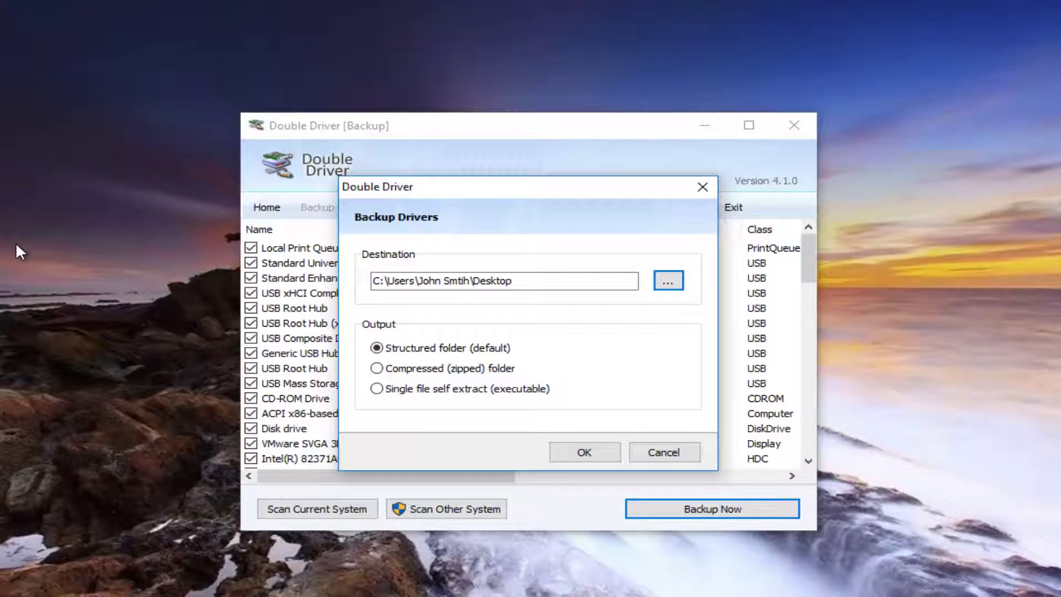
Step: Run the driver backup to the Desktop and dismiss the success message
left_click(577, 452)
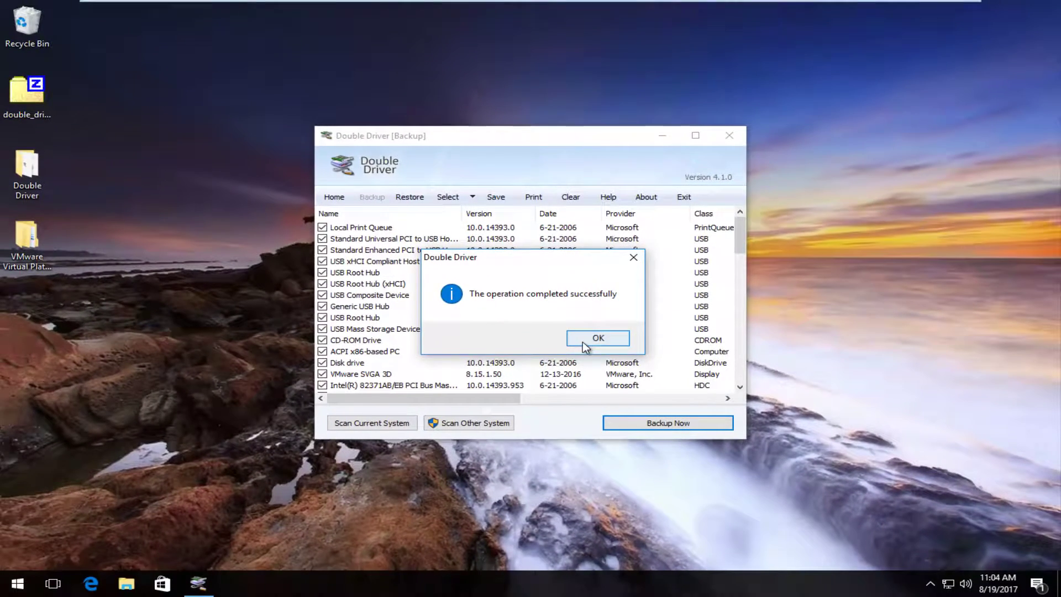
left_click(583, 341)
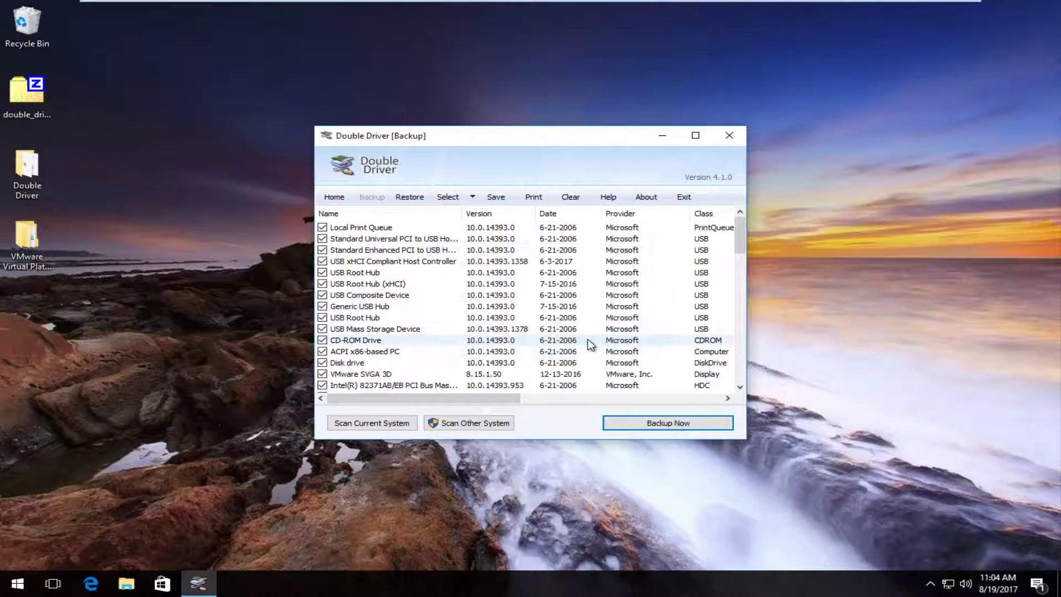
Step: Close Double Driver and check the zip, Double Driver folder and VMware Virtual Platform backup on the desktop
left_click(735, 136)
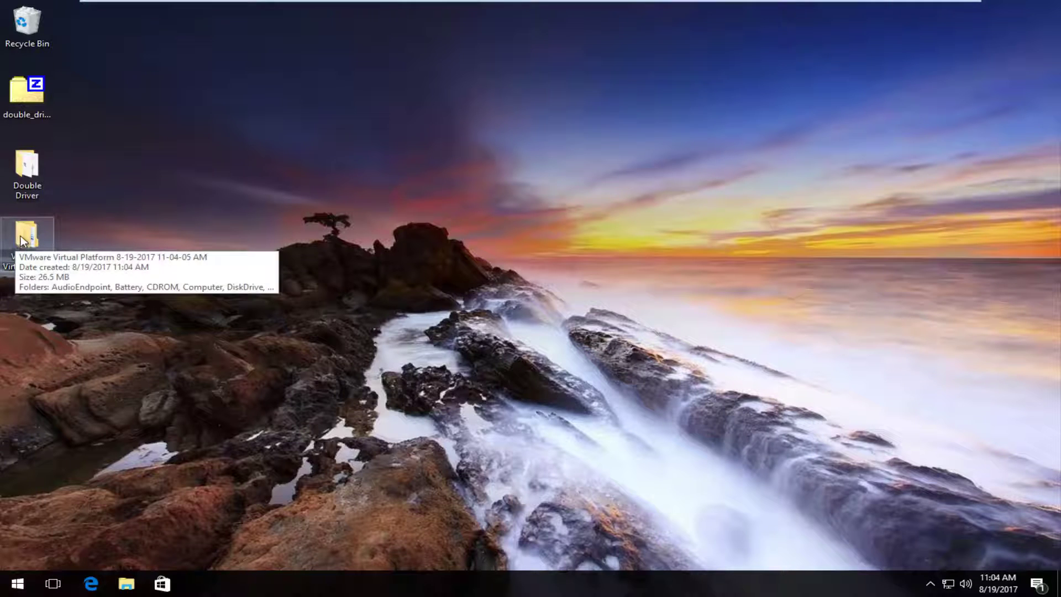
left_click(30, 95)
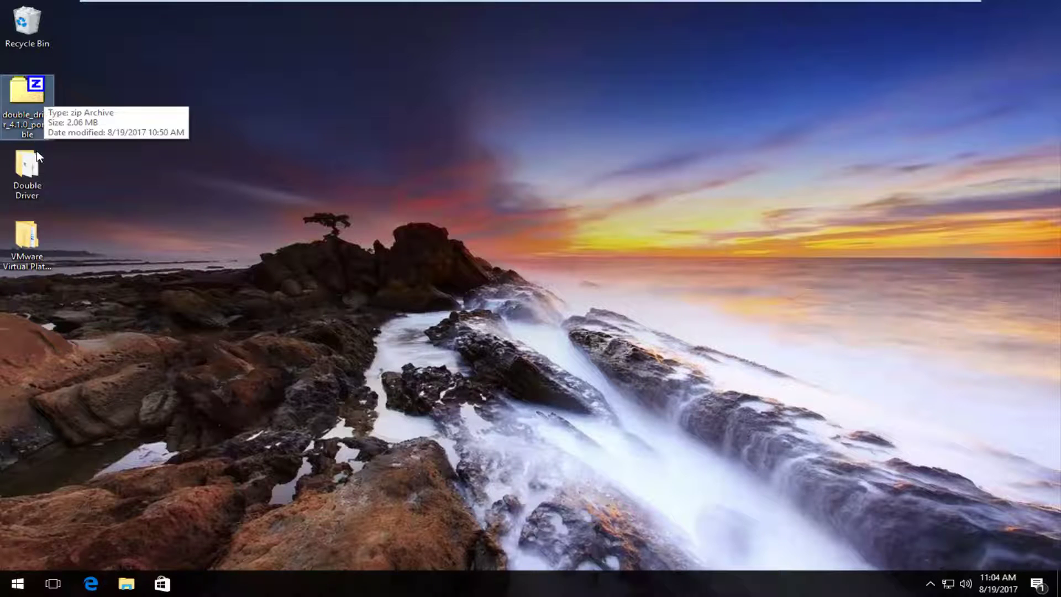
left_click(34, 166)
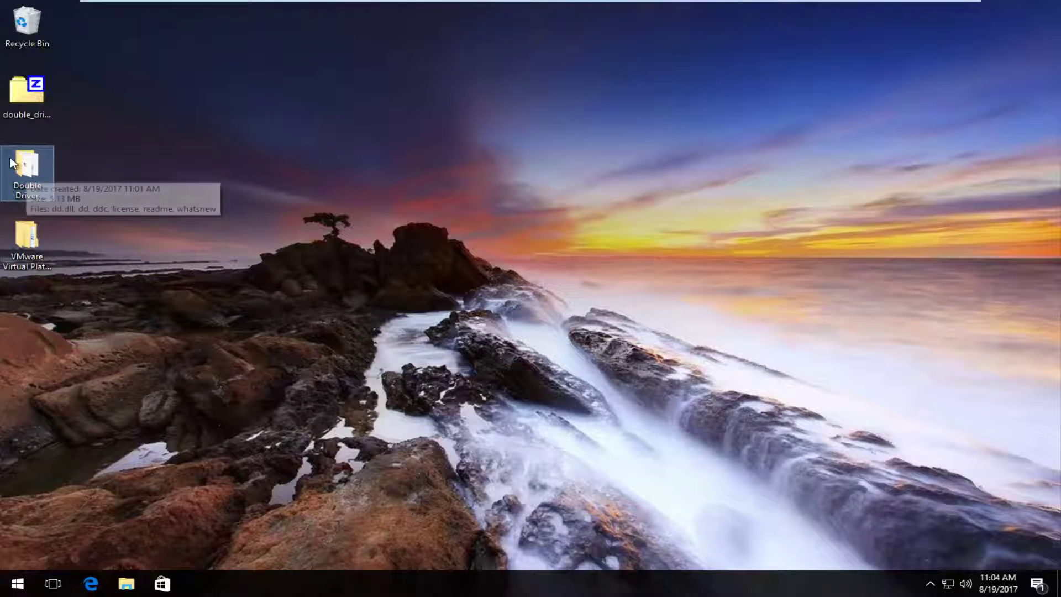
left_click(44, 248)
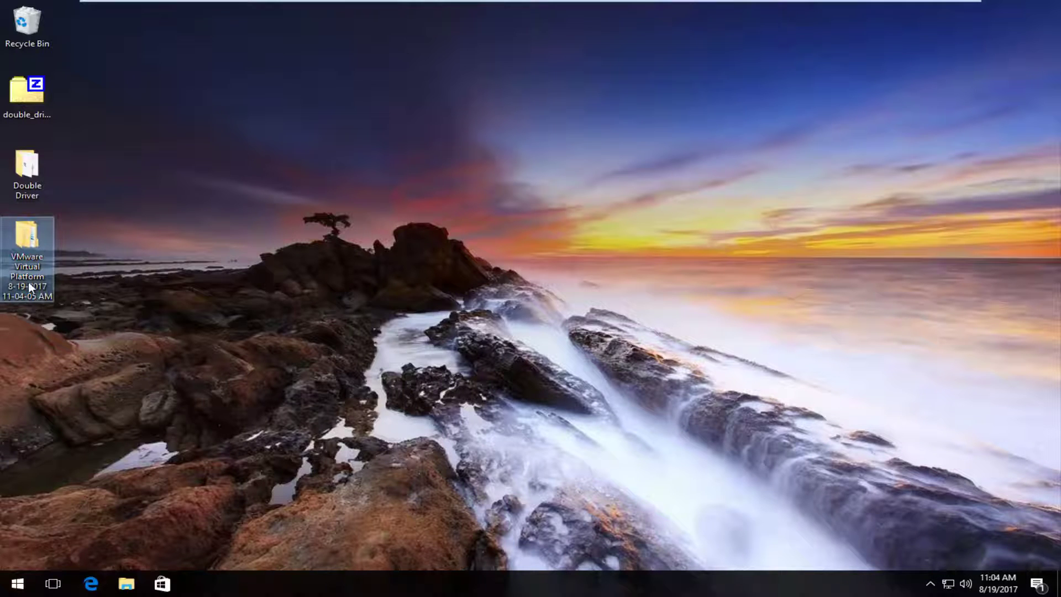
left_click(64, 222)
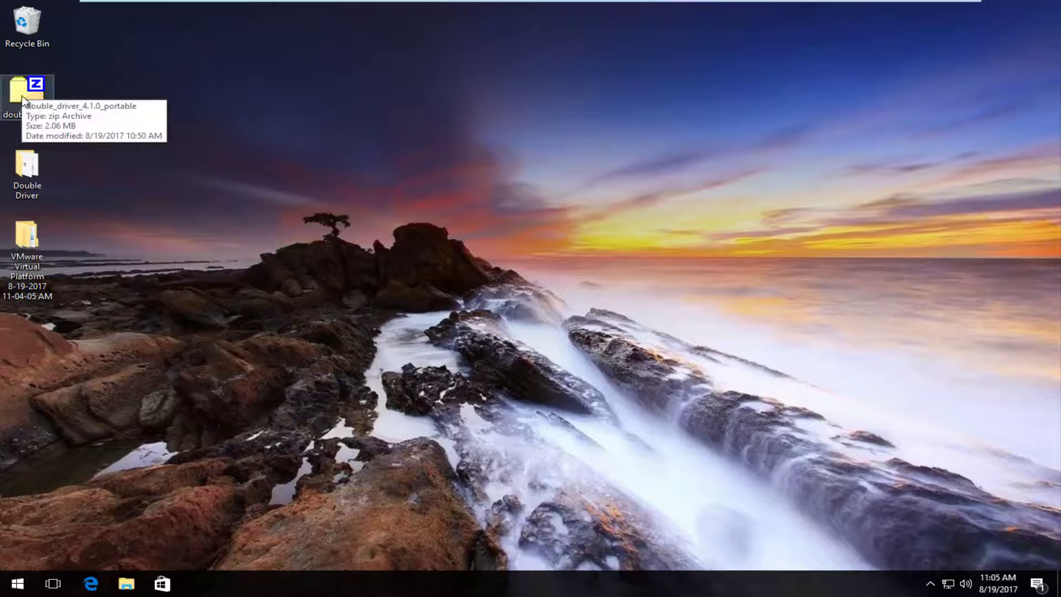
Step: Relaunch dd from the Double Driver folder as administrator, approve UAC, and close the folder window
double_click(26, 169)
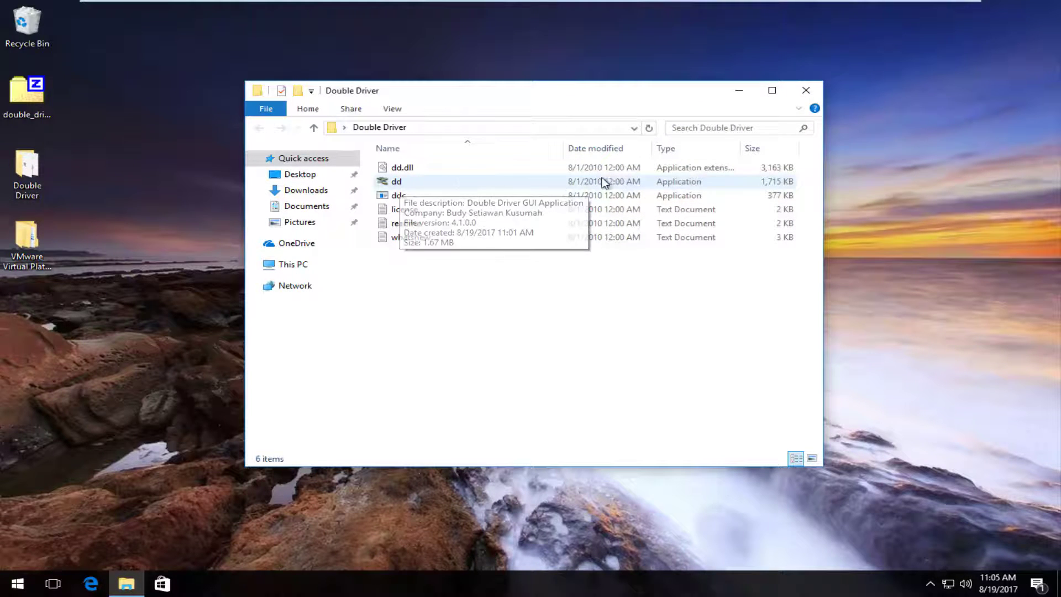
right_click(396, 183)
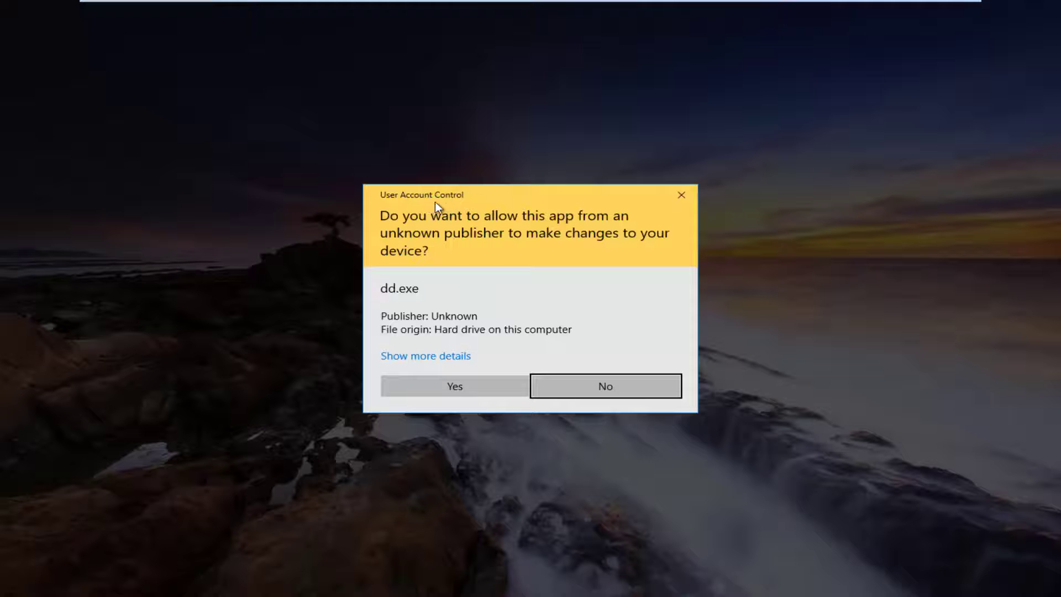
left_click(450, 389)
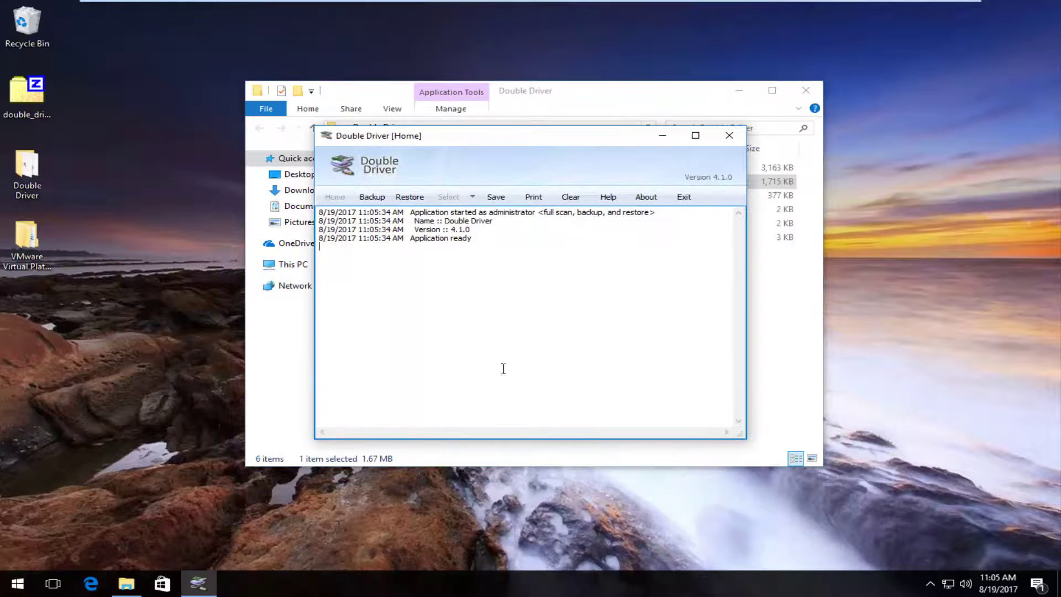
left_click(716, 92)
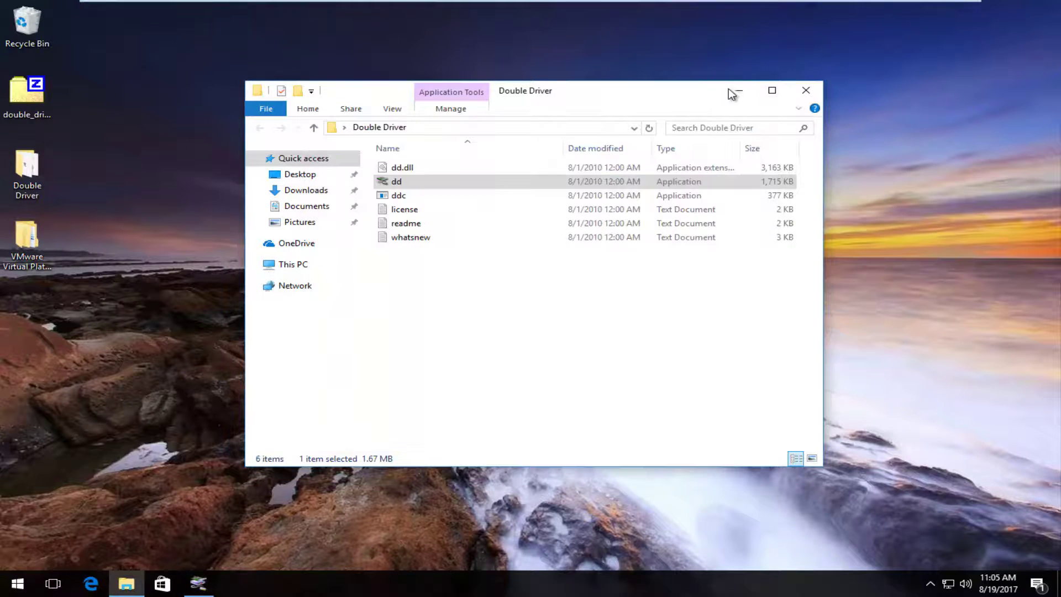
left_click(805, 93)
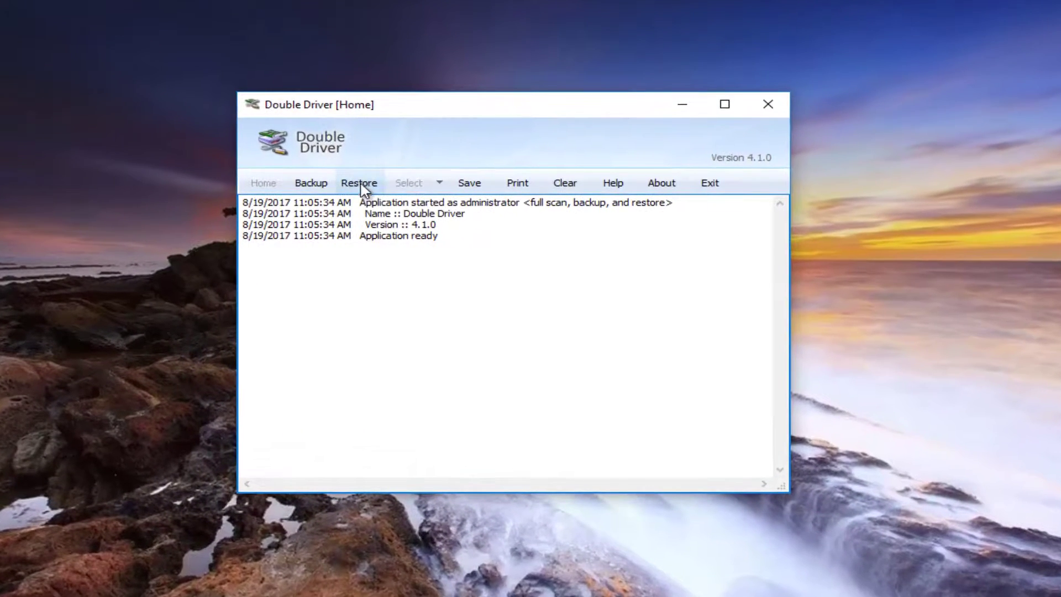
left_click(360, 184)
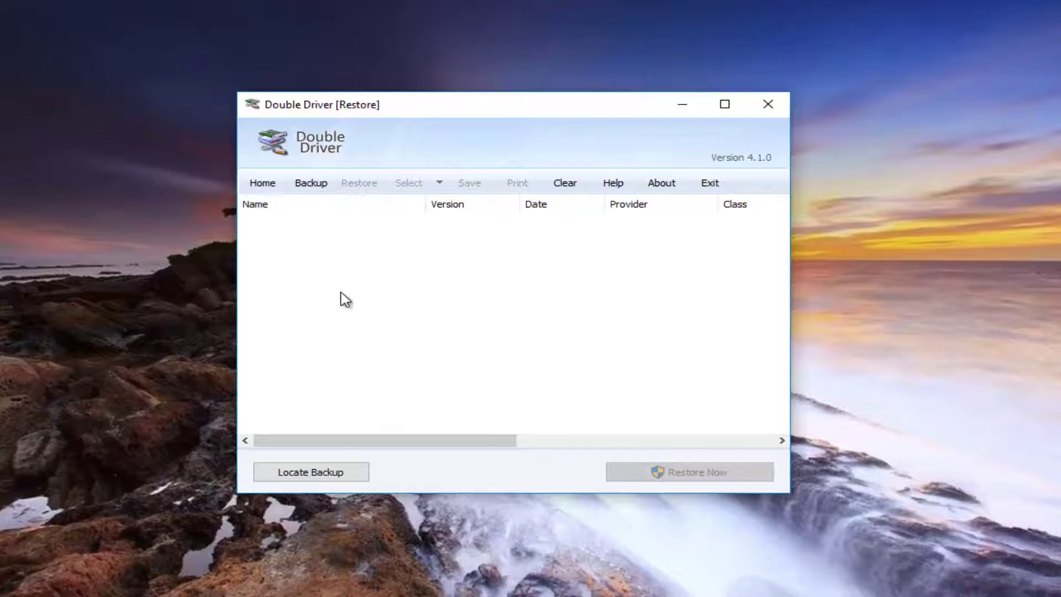
left_click(305, 474)
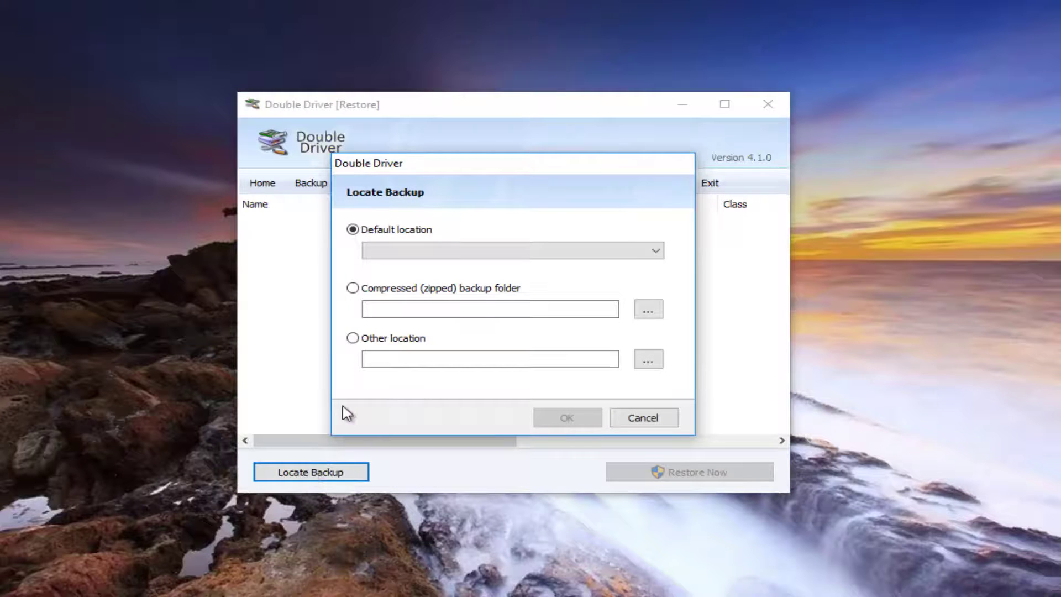
left_click(360, 339)
left_click(649, 362)
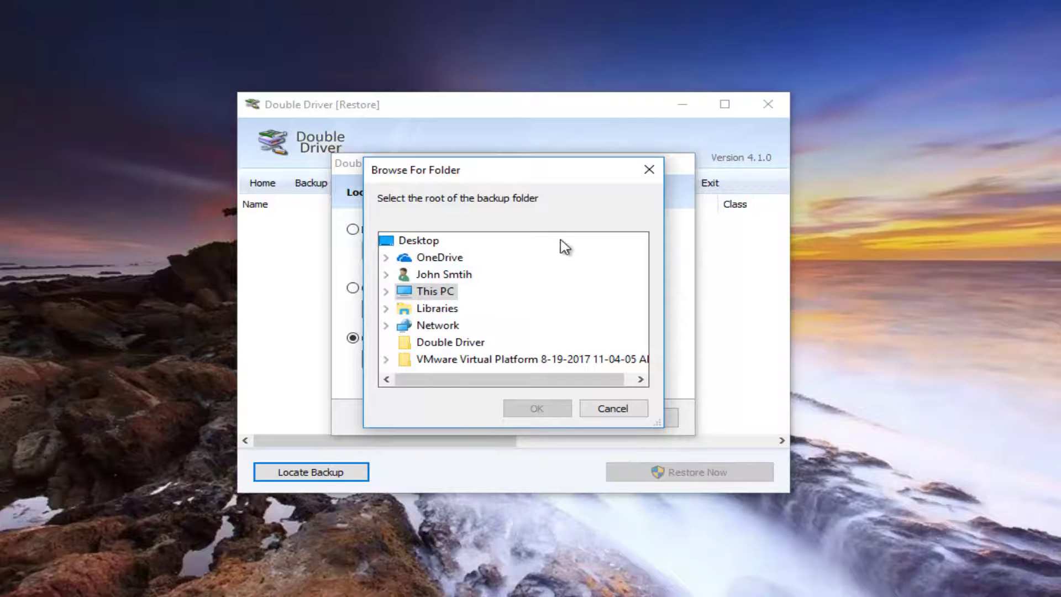
left_click(416, 240)
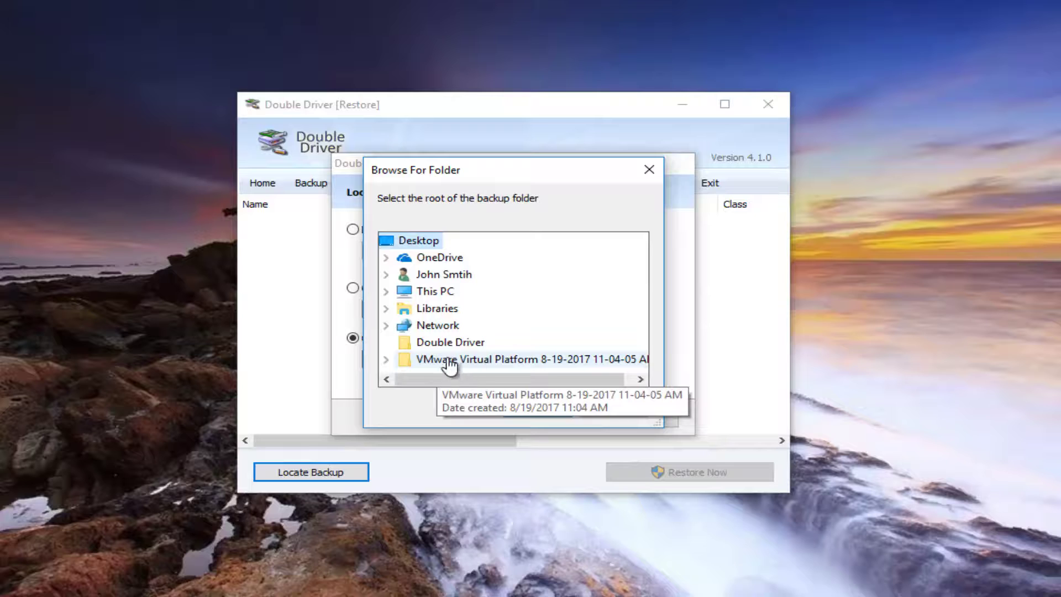
left_click_drag(469, 388, 584, 367)
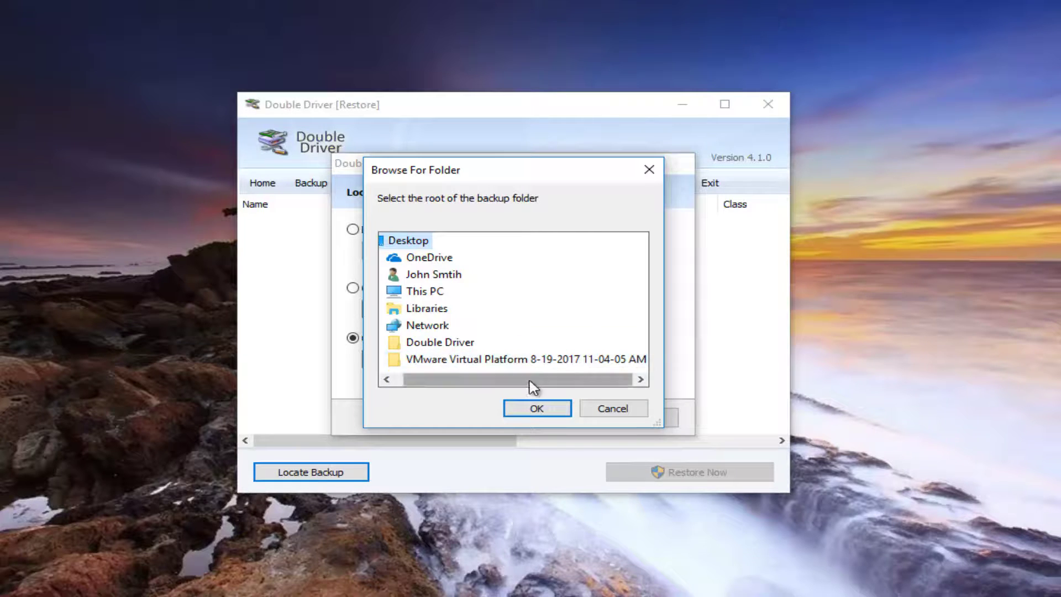
left_click_drag(533, 383, 462, 383)
double_click(451, 360)
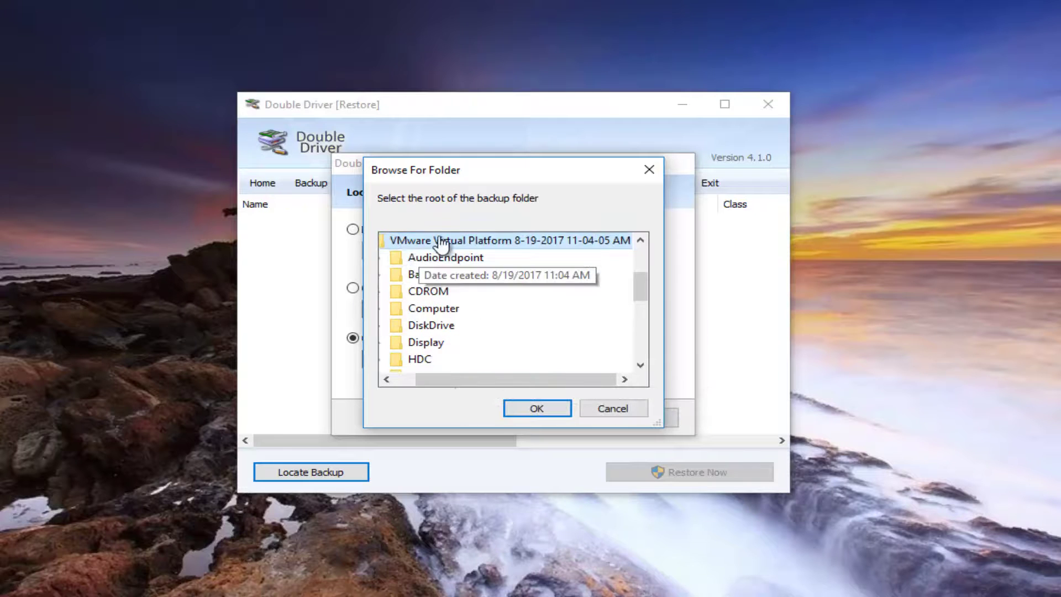
left_click(524, 410)
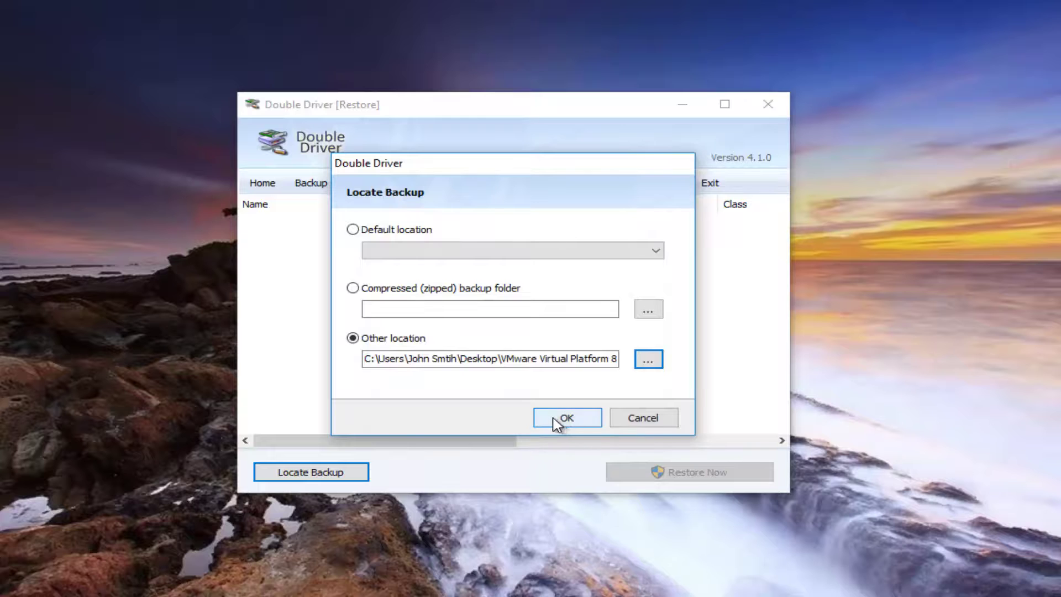
left_click(568, 422)
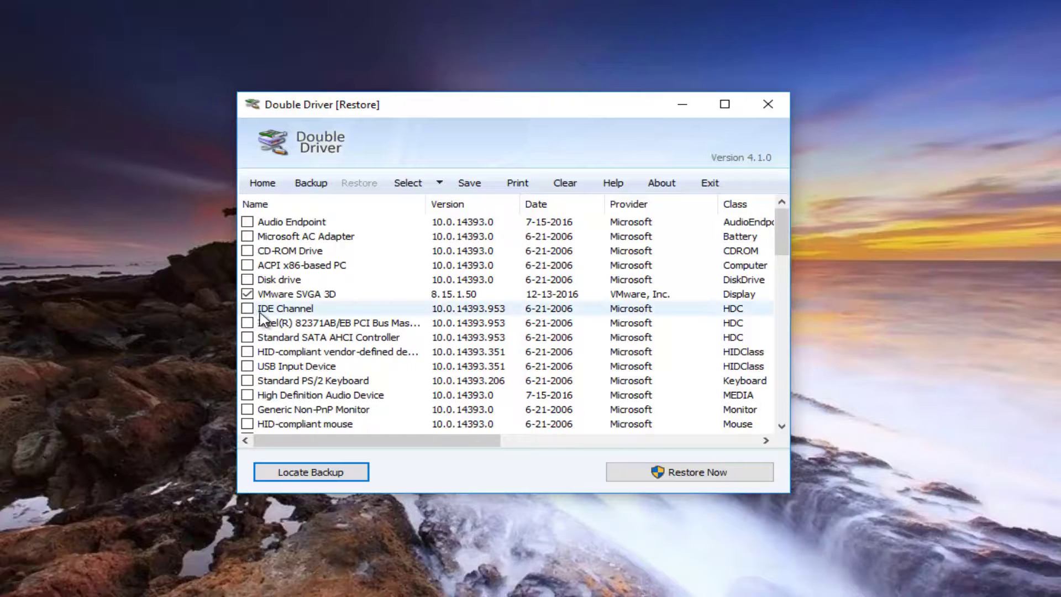
Step: Tick all backed-up drivers with Select > All and confirm Restore Now
left_click(440, 183)
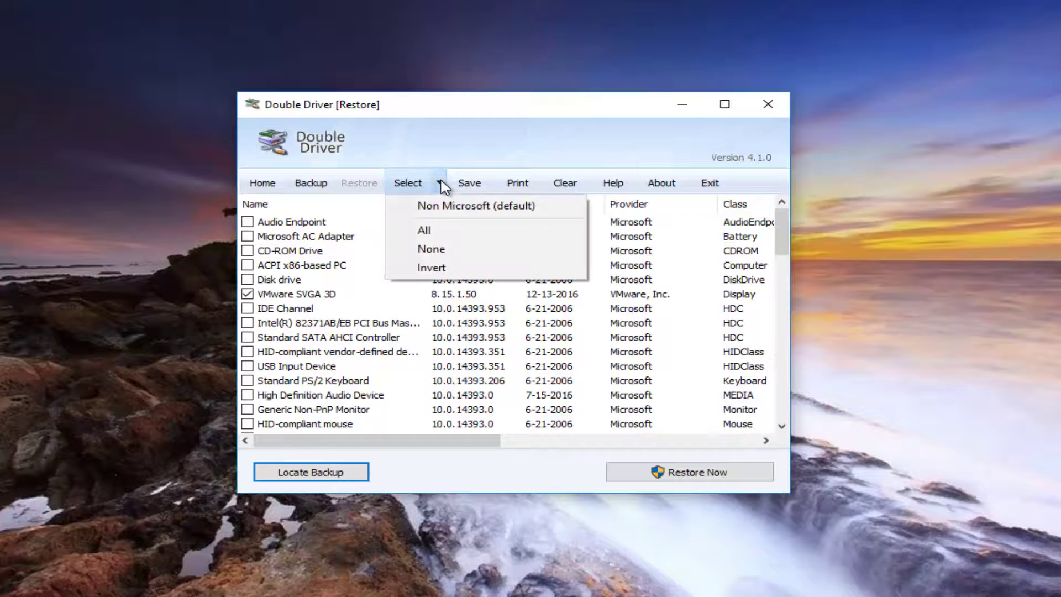
left_click(427, 230)
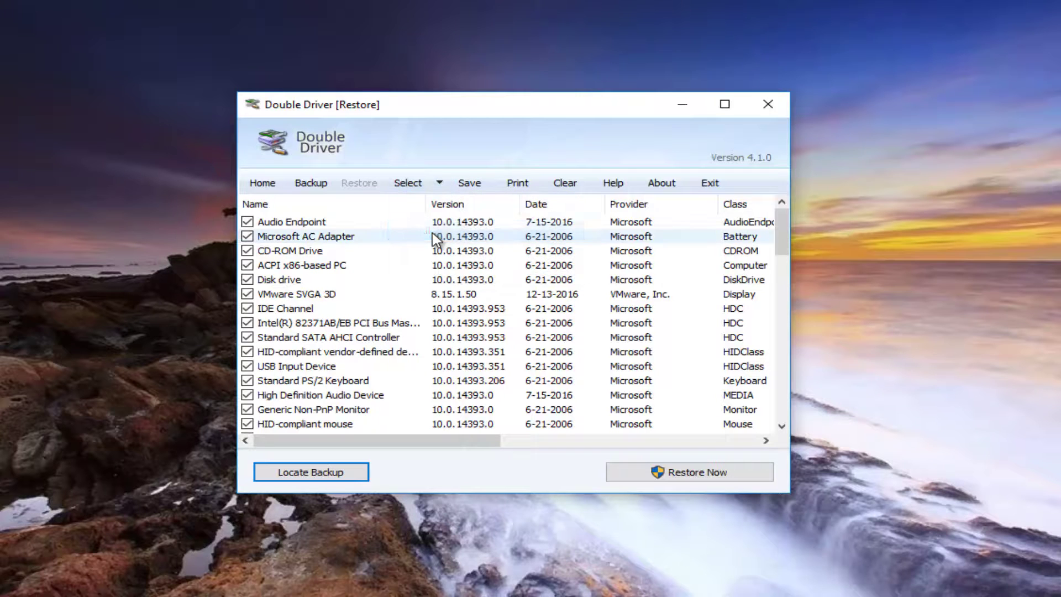
left_click(632, 472)
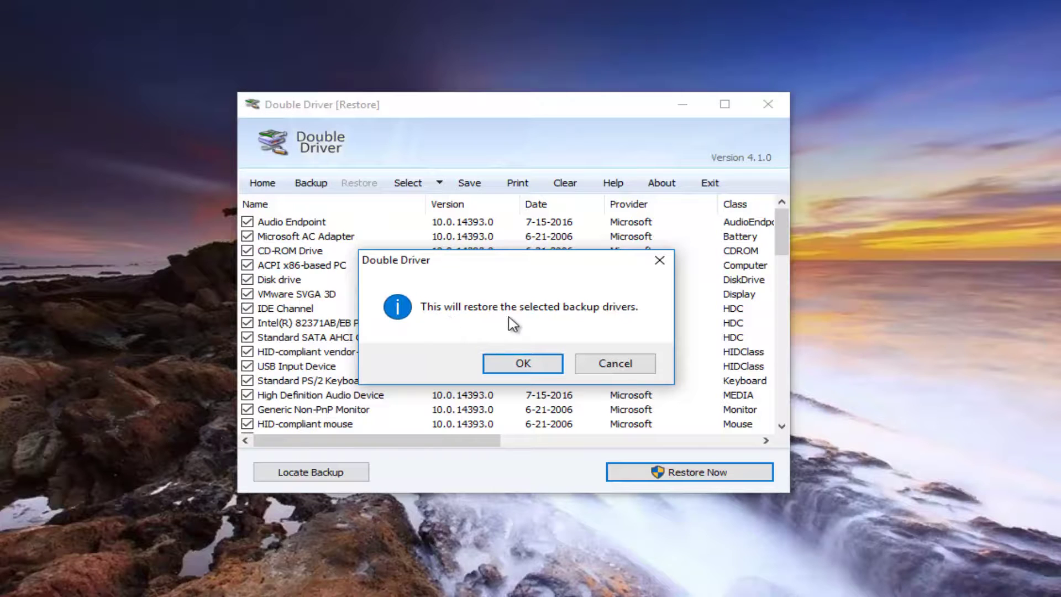
left_click(505, 366)
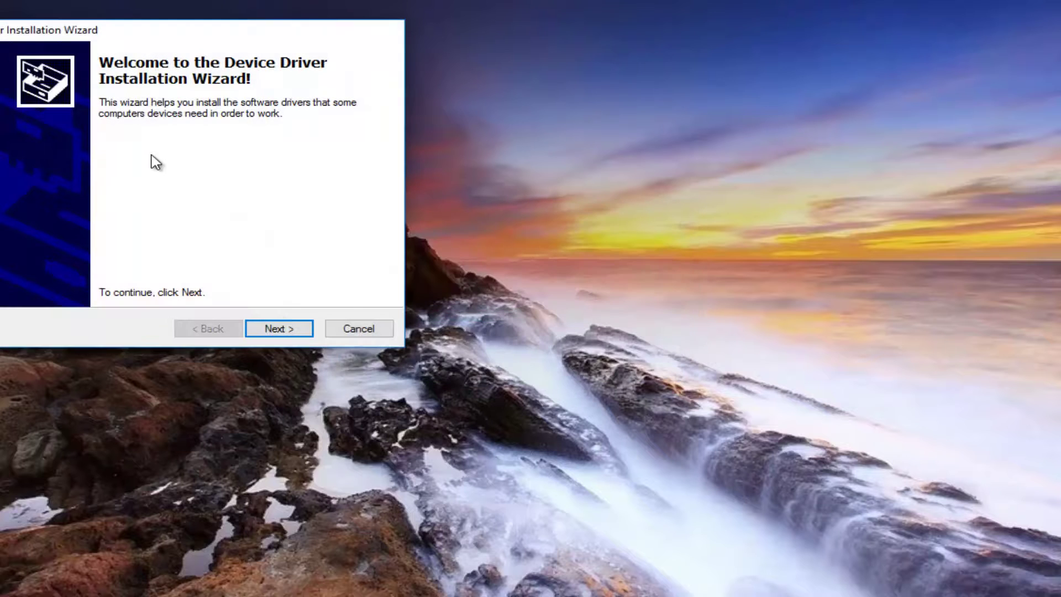
Step: Install the drivers through the Device Driver Installation Wizard and finish it
left_click_drag(174, 27, 526, 127)
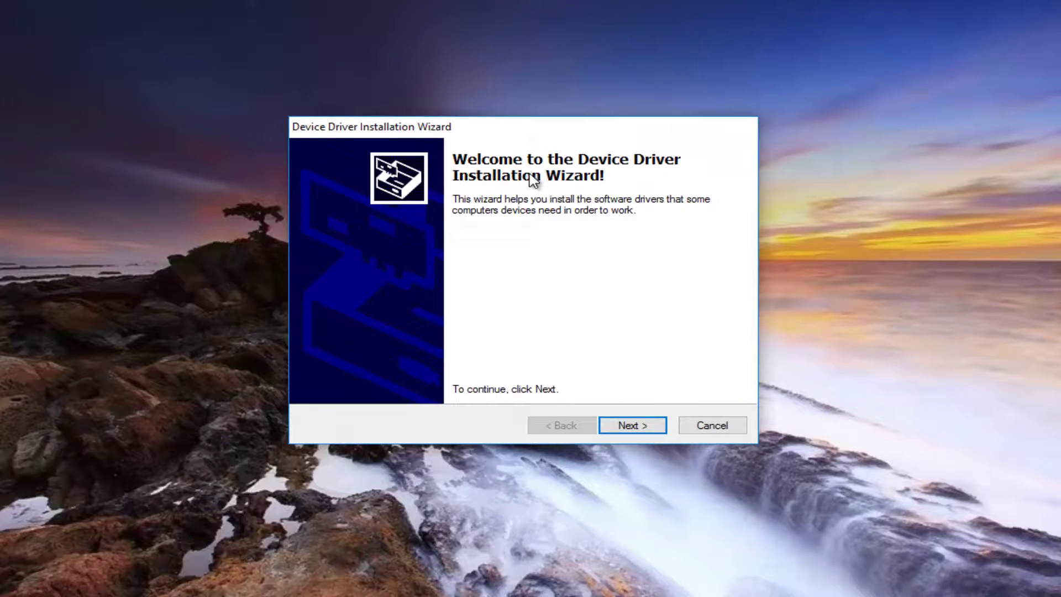
left_click(629, 427)
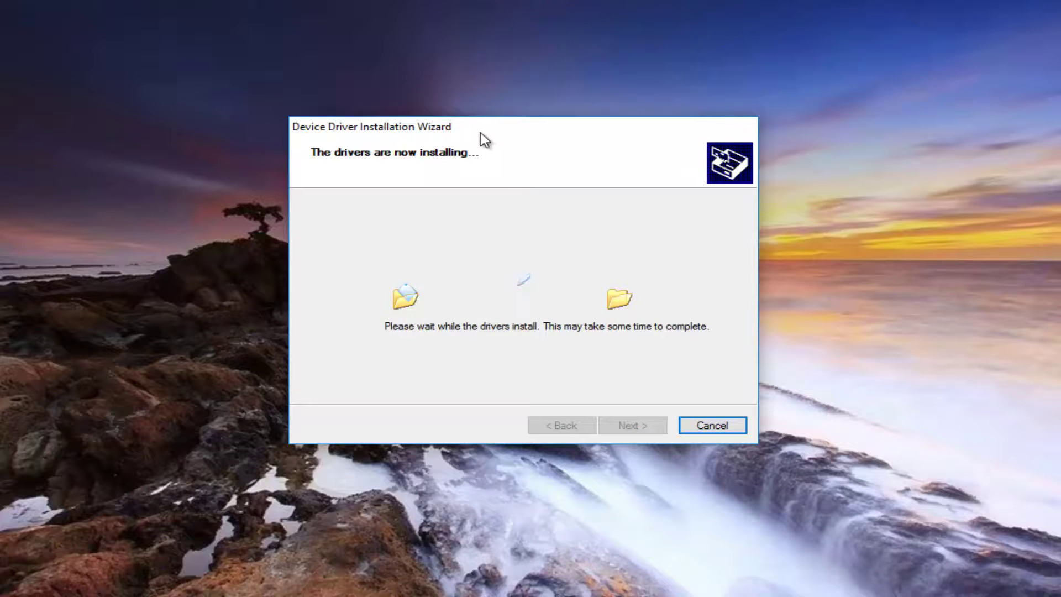
left_click_drag(480, 135, 522, 149)
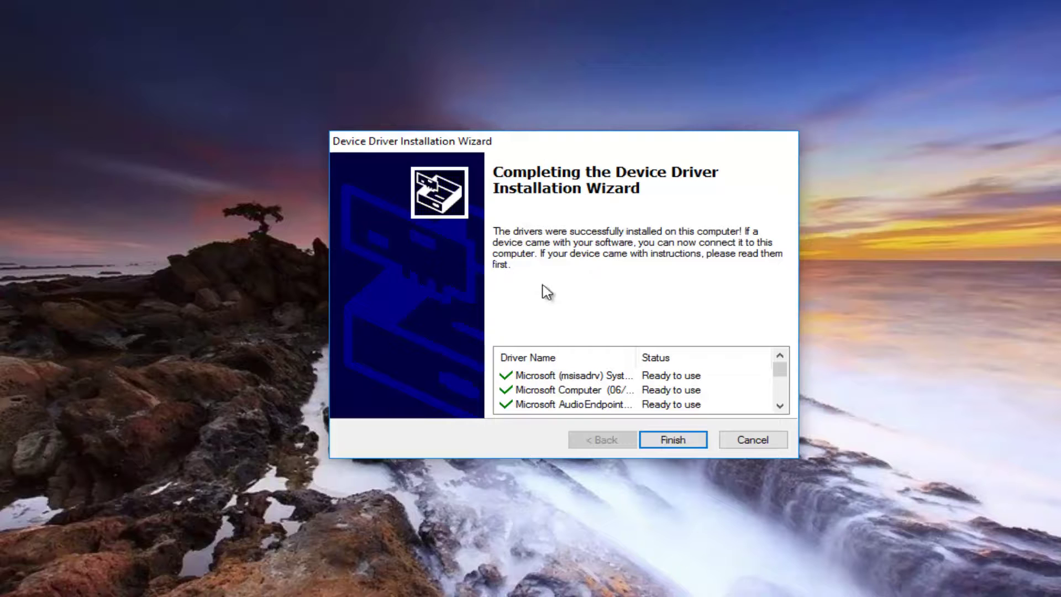
scroll(586, 382, "down", 2)
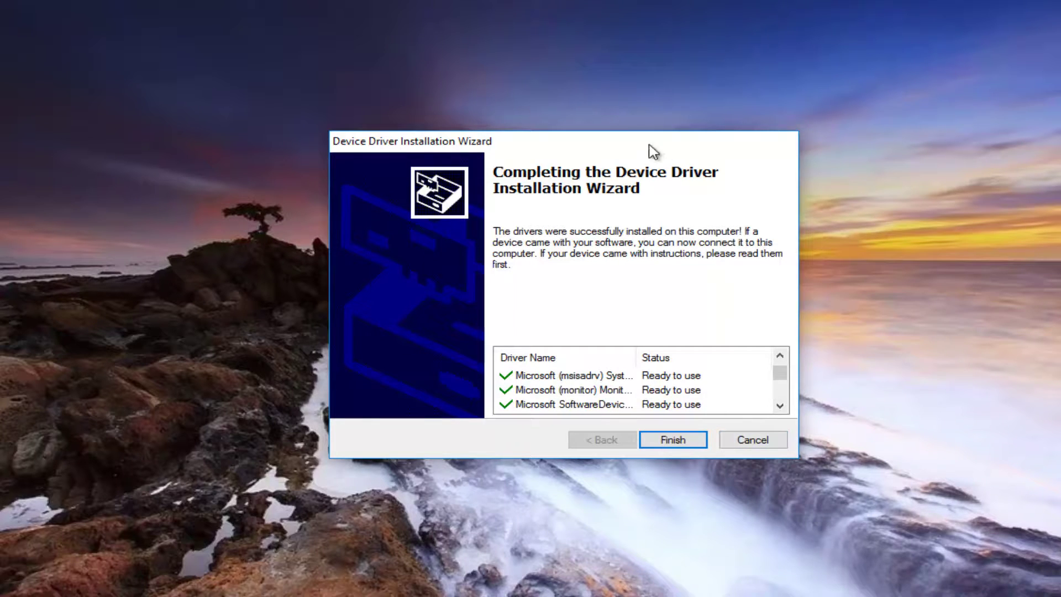
left_click_drag(651, 146, 645, 128)
left_click_drag(764, 336, 788, 337)
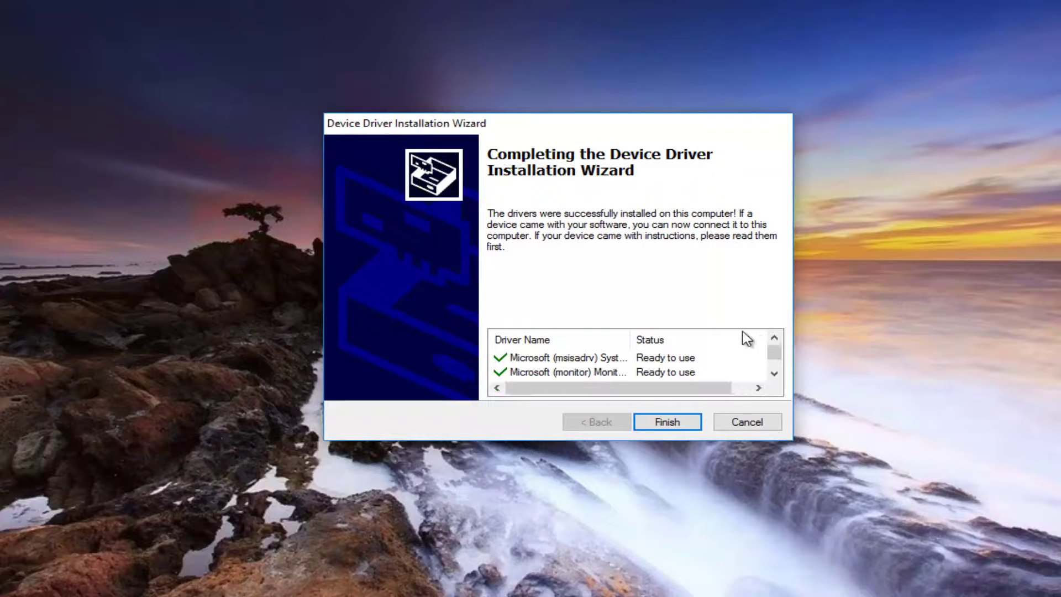
scroll(580, 364, "down", 8)
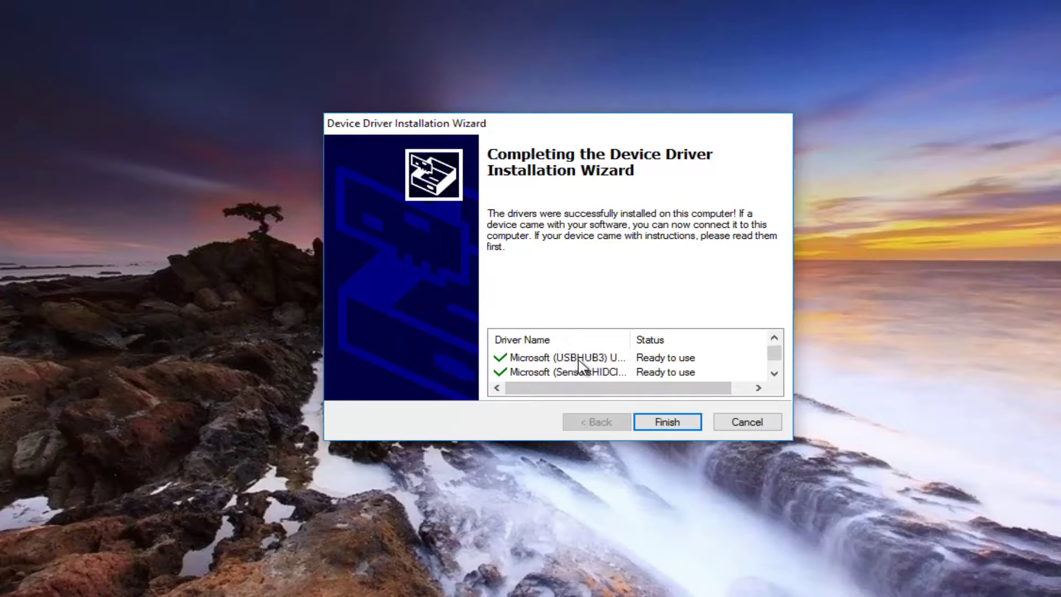
scroll(588, 365, "down", 8)
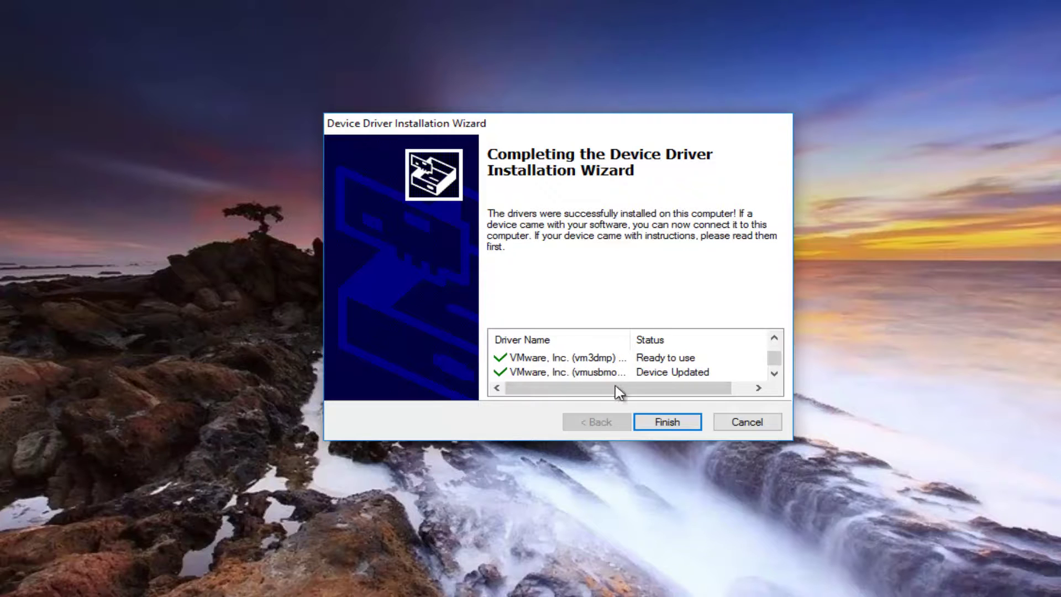
left_click(667, 423)
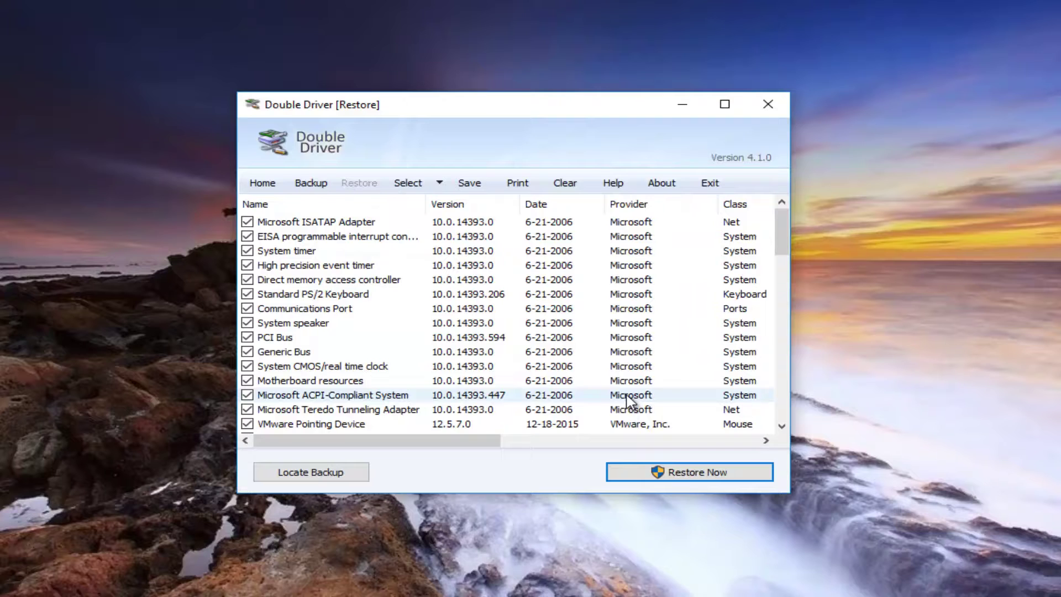
Step: Run a second restore of all checked drivers, then cancel the installation wizard partway through
left_click(657, 471)
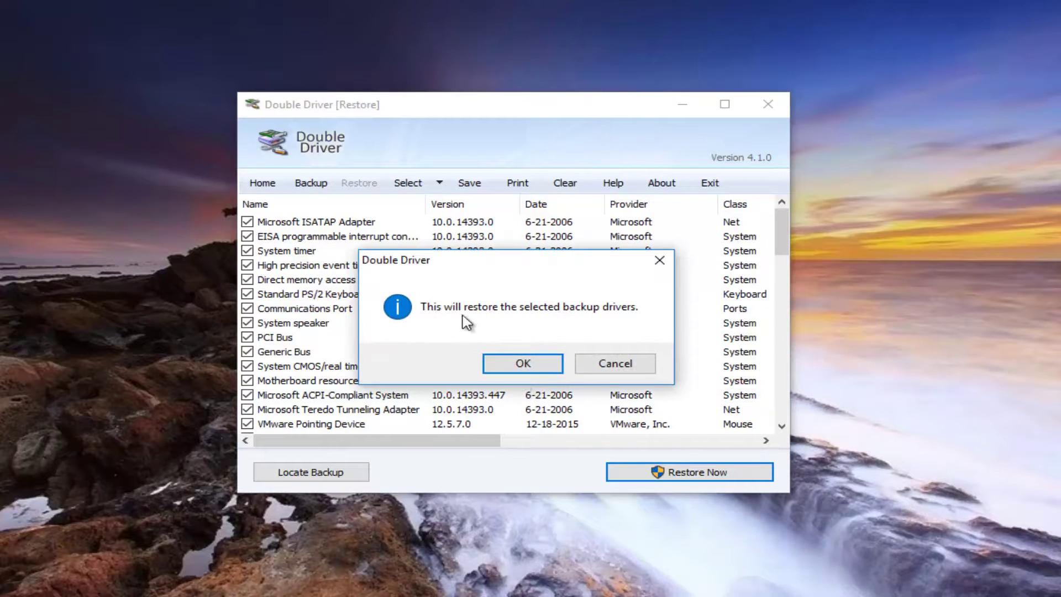
left_click(521, 363)
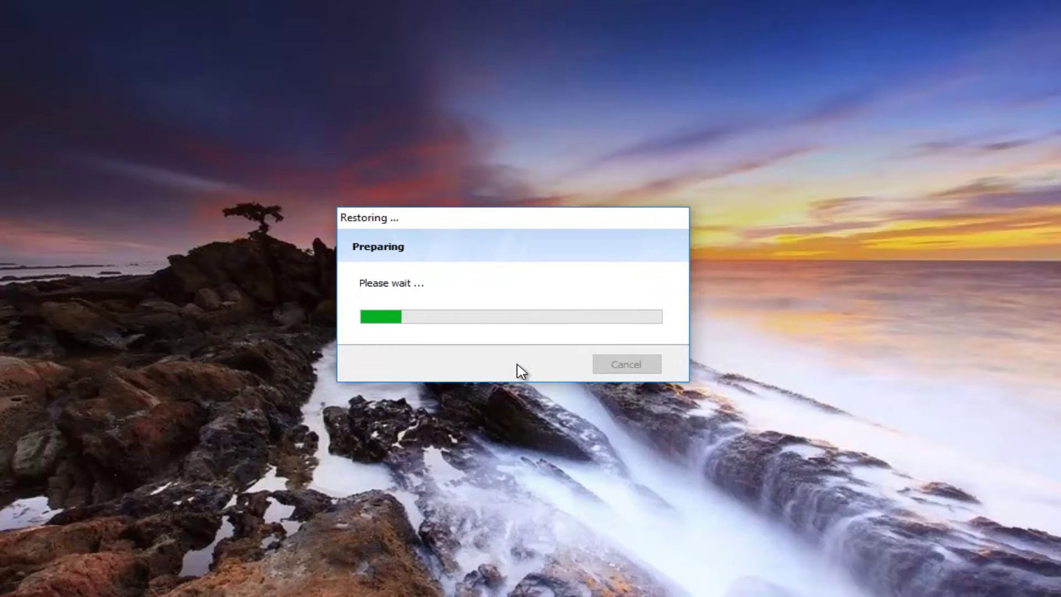
left_click_drag(243, 53, 642, 170)
left_click(685, 474)
left_click_drag(553, 176, 454, 107)
left_click(685, 403)
left_click(605, 403)
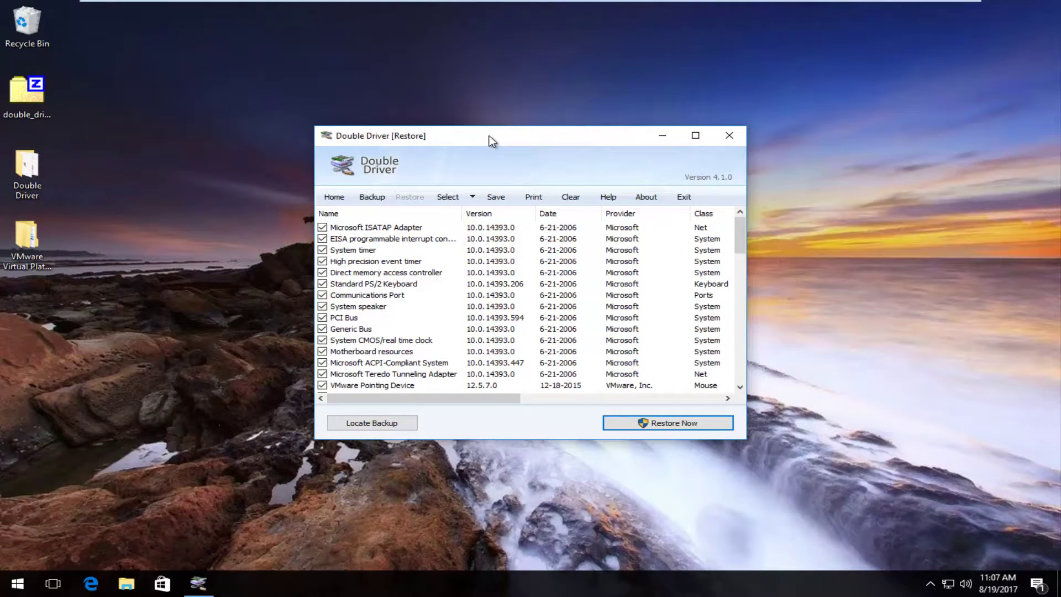
Step: Close the Double Driver window to return to the desktop
left_click(729, 136)
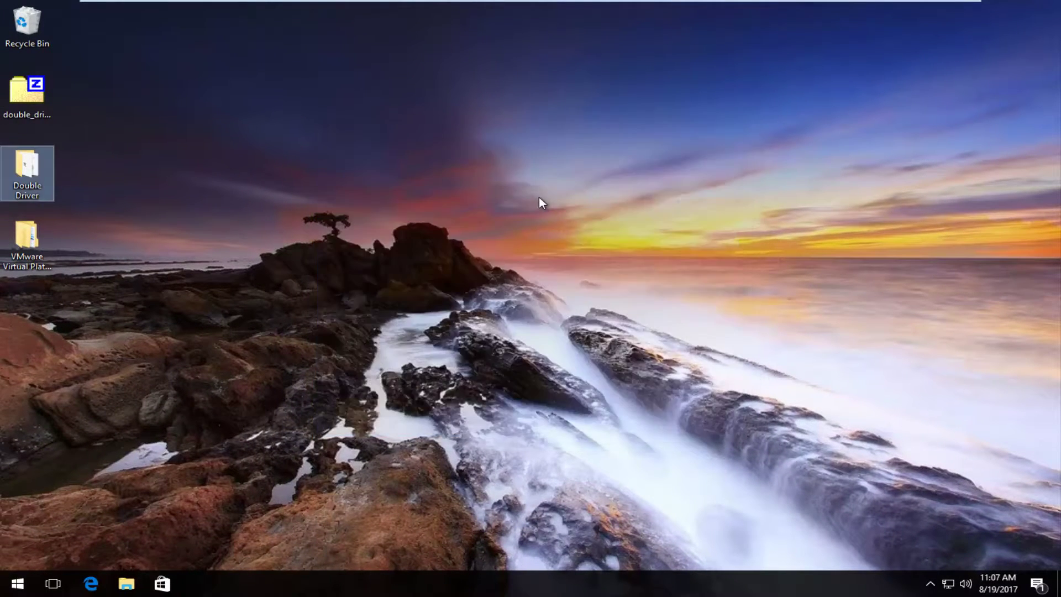